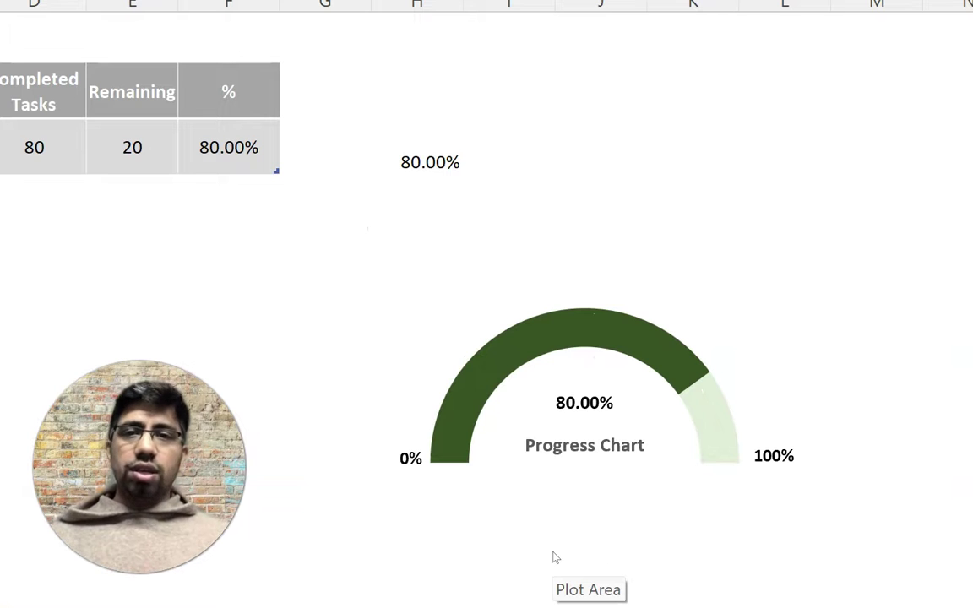
# - Delete the existing half-doughnut progress chart from the worksheet
pyautogui.click(556, 558)
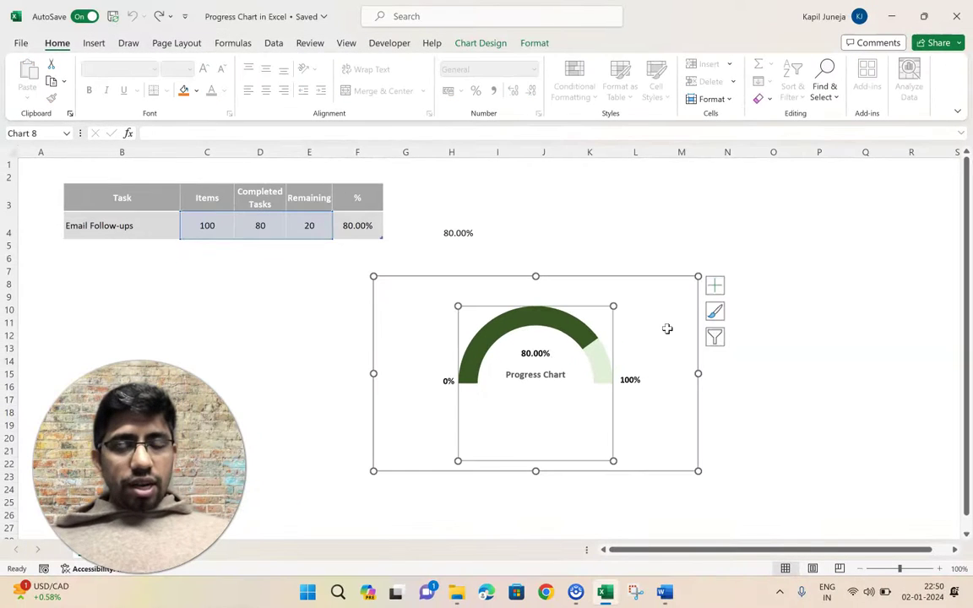
pyautogui.press('Delete')
pyautogui.click(571, 347)
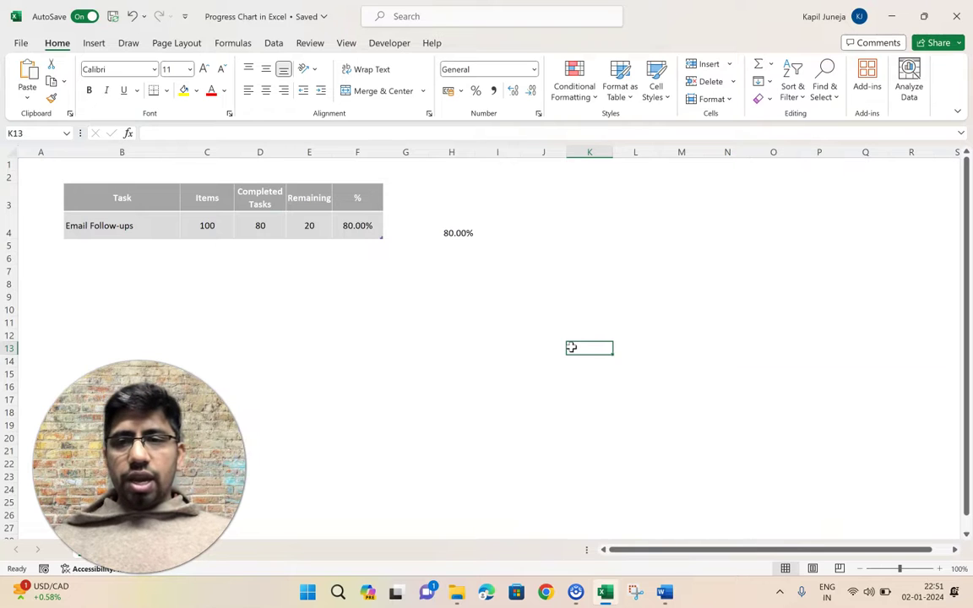
# - Examine the Email Follow-ups row cell by cell, including the formulas behind the Remaining and % columns
pyautogui.click(152, 230)
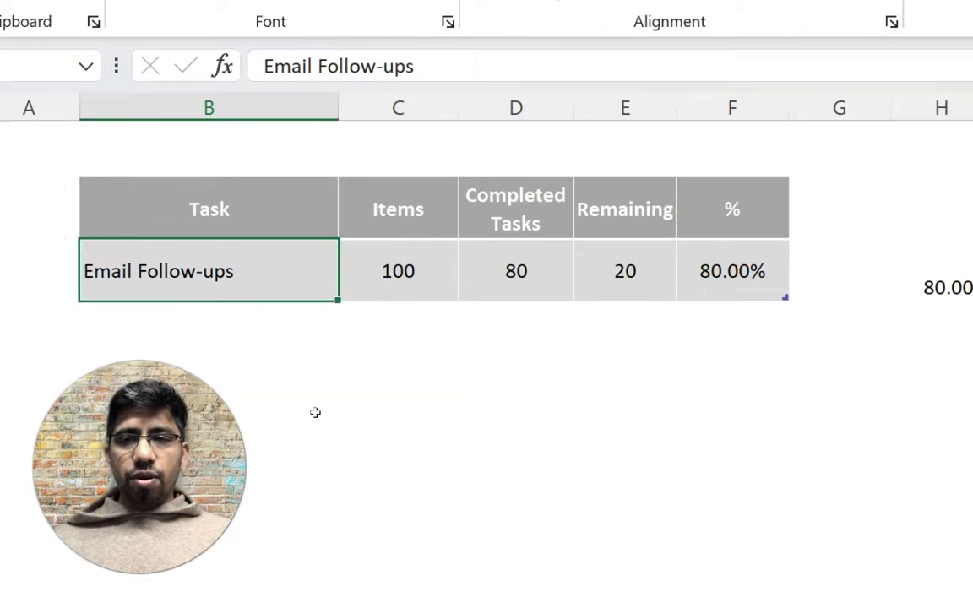
pyautogui.click(405, 269)
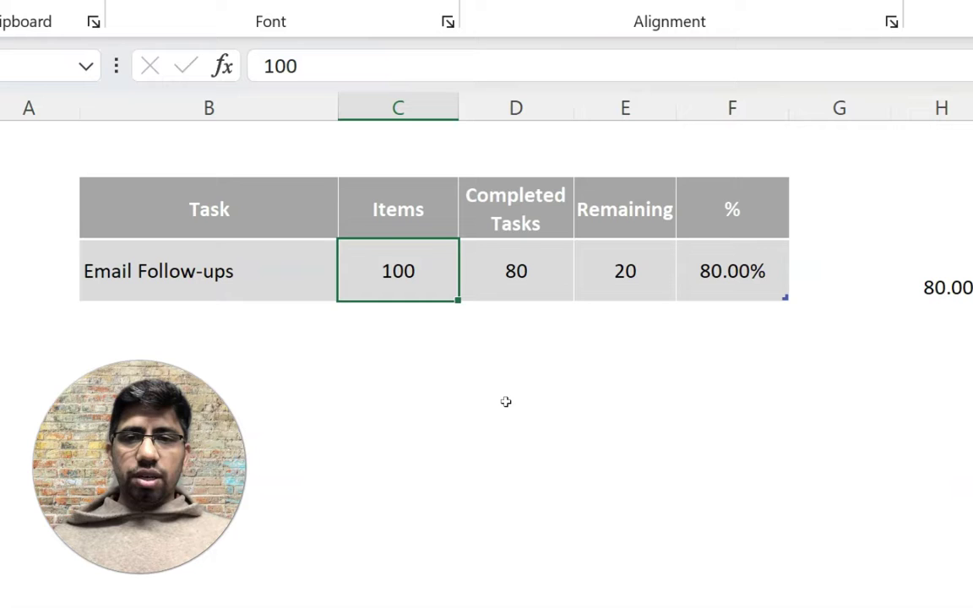
pyautogui.click(465, 259)
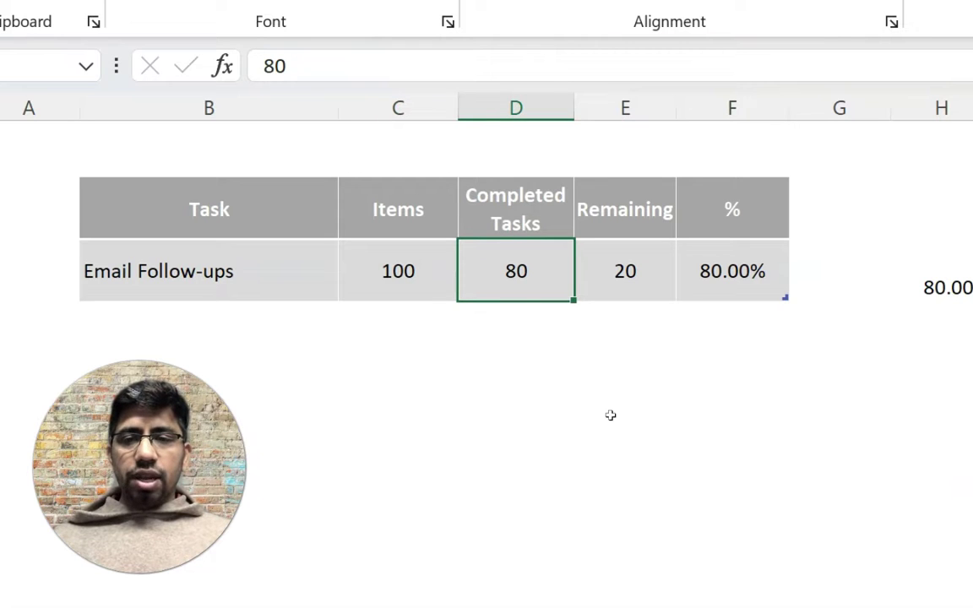
pyautogui.click(643, 288)
pyautogui.click(524, 256)
pyautogui.click(633, 290)
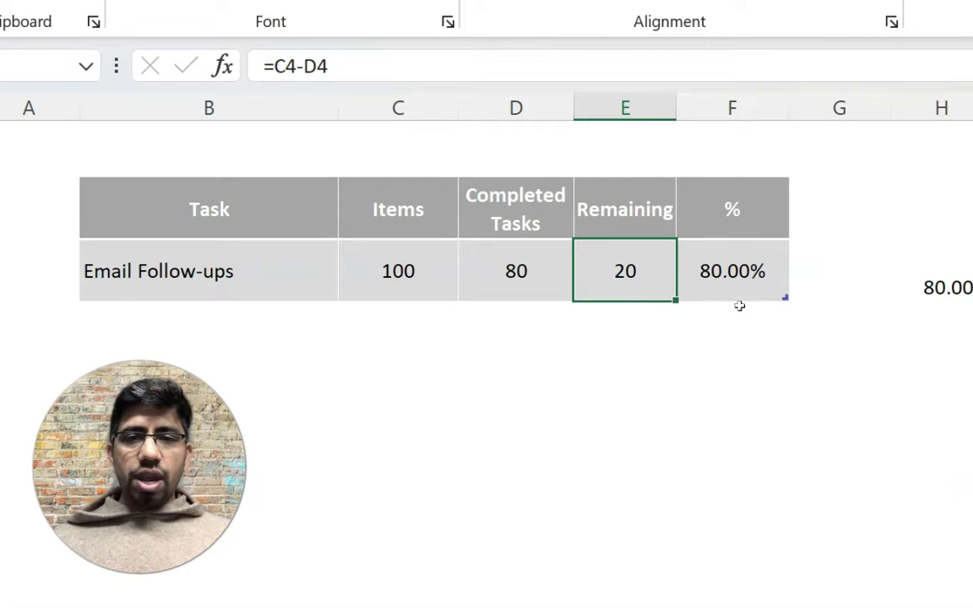
pyautogui.click(681, 246)
pyautogui.click(824, 413)
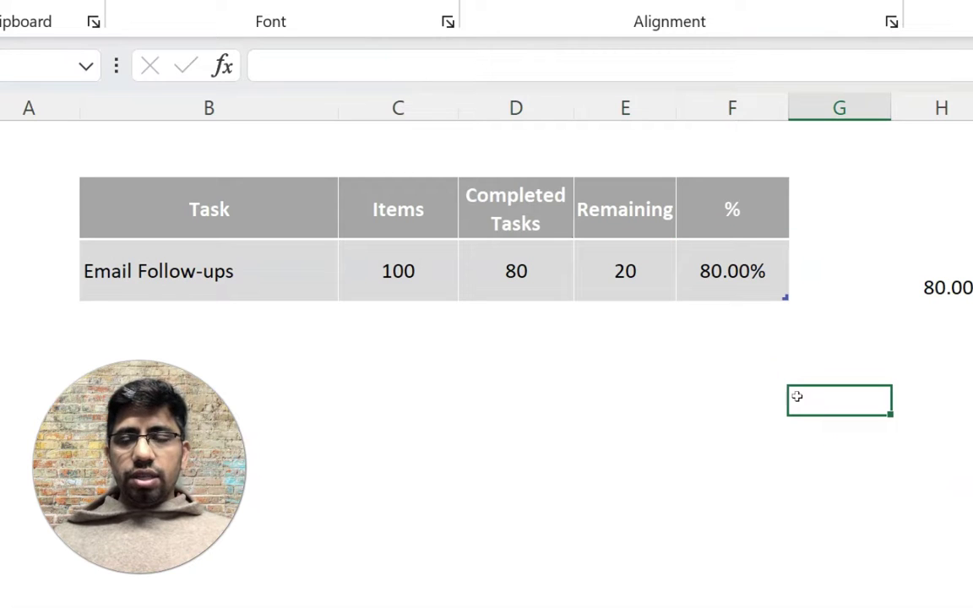
pyautogui.click(750, 271)
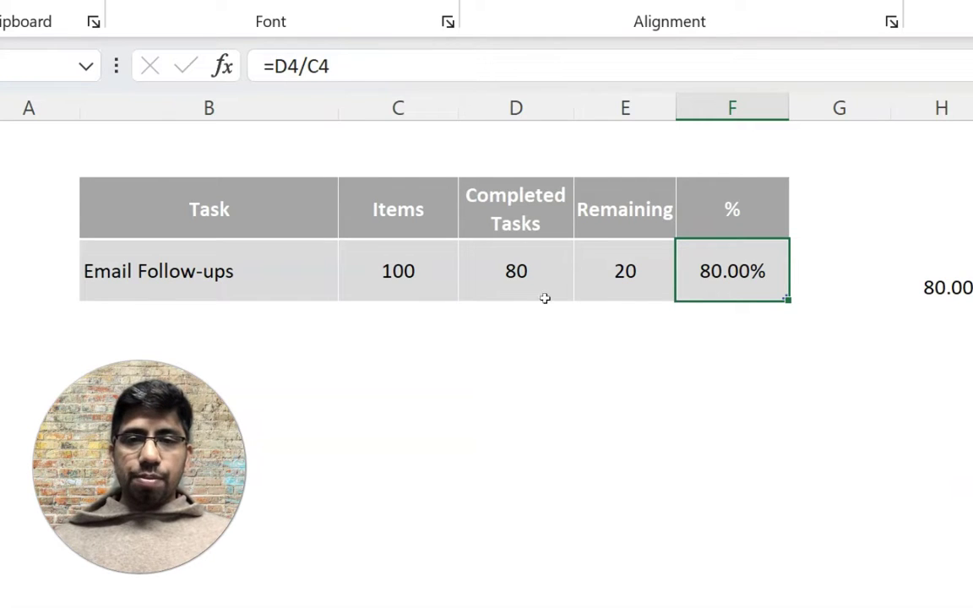
pyautogui.click(845, 409)
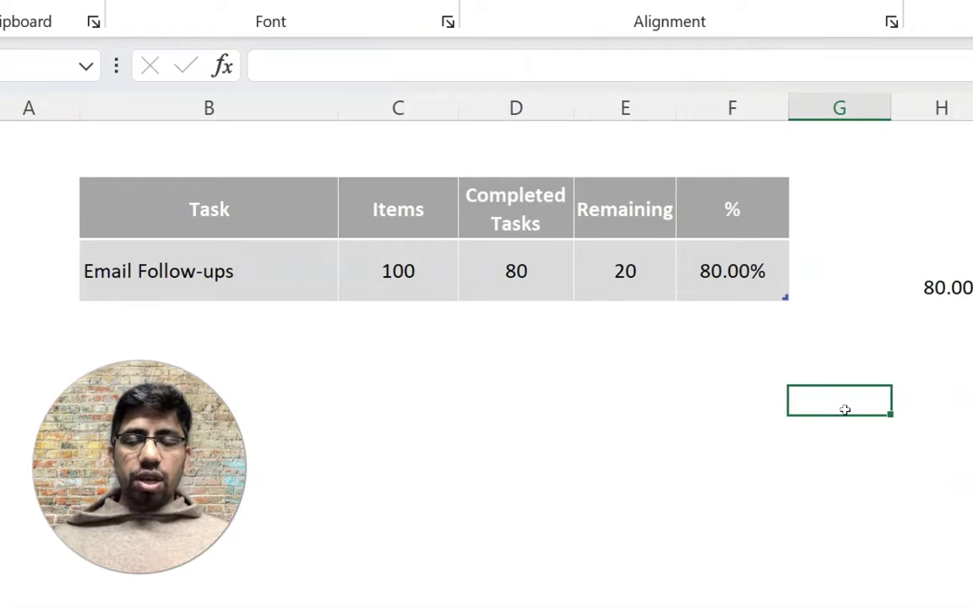
pyautogui.click(662, 354)
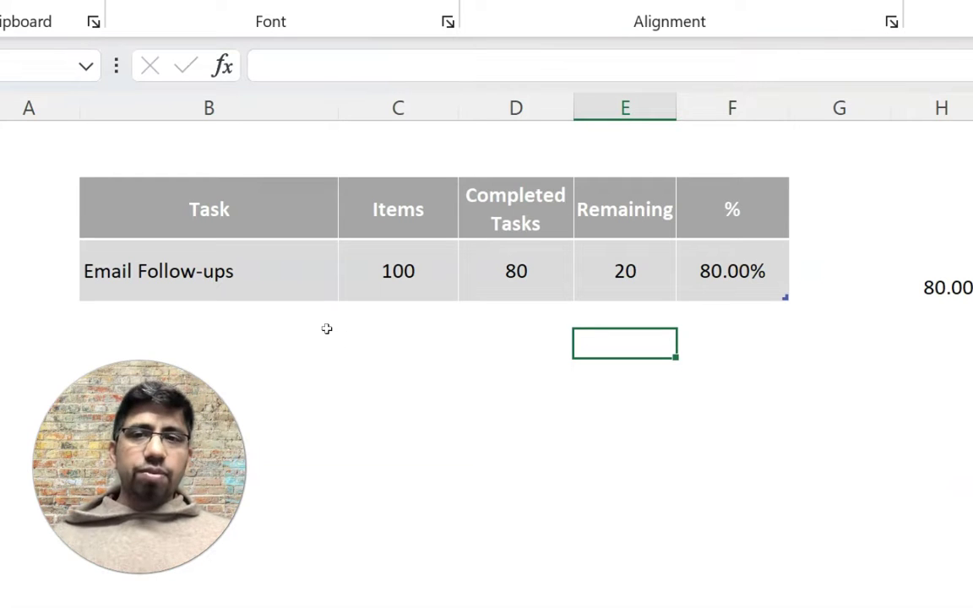
# - Convert the task table into a normal range and check the formula in the Remaining cell
pyautogui.click(263, 219)
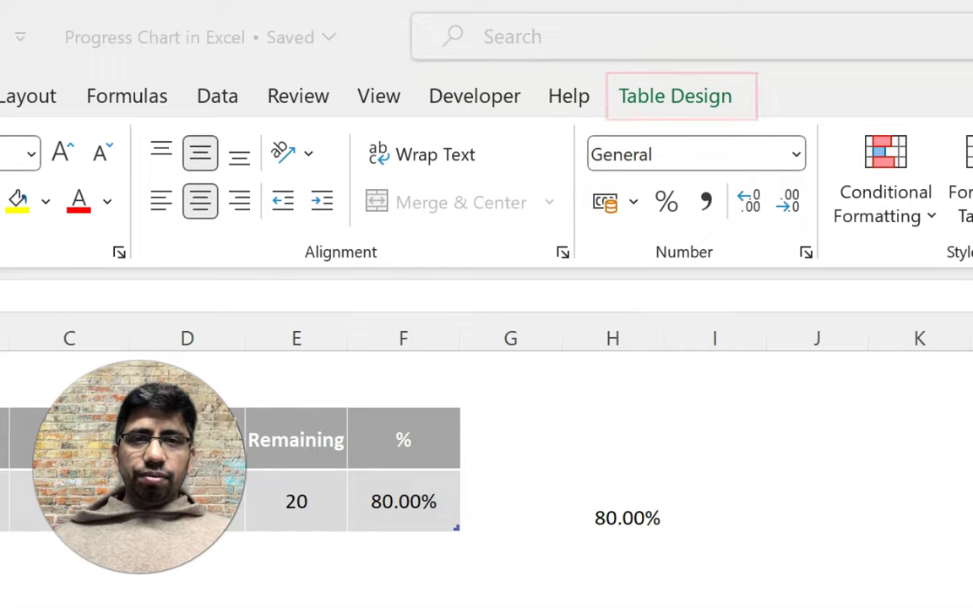
pyautogui.click(701, 102)
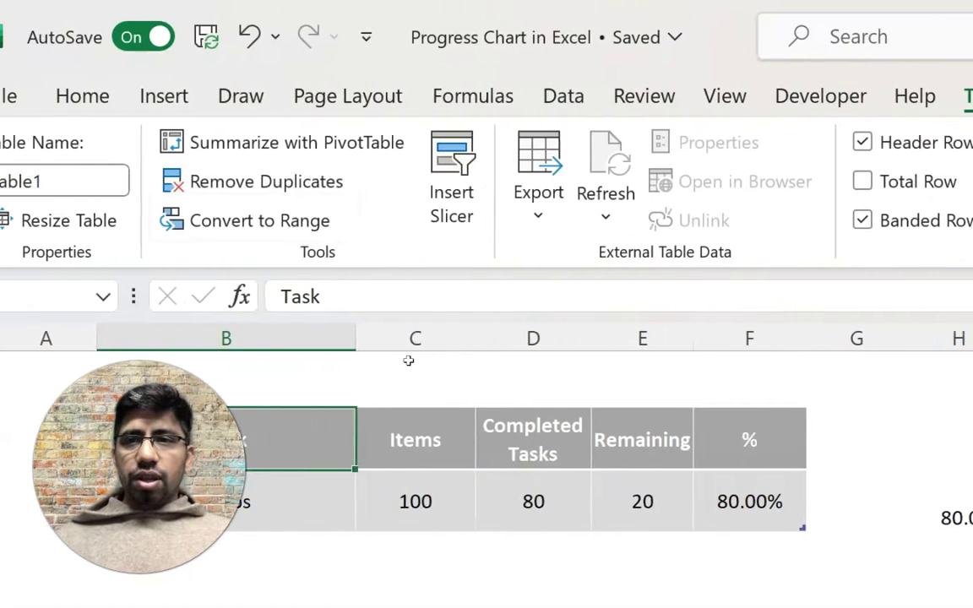
pyautogui.click(315, 223)
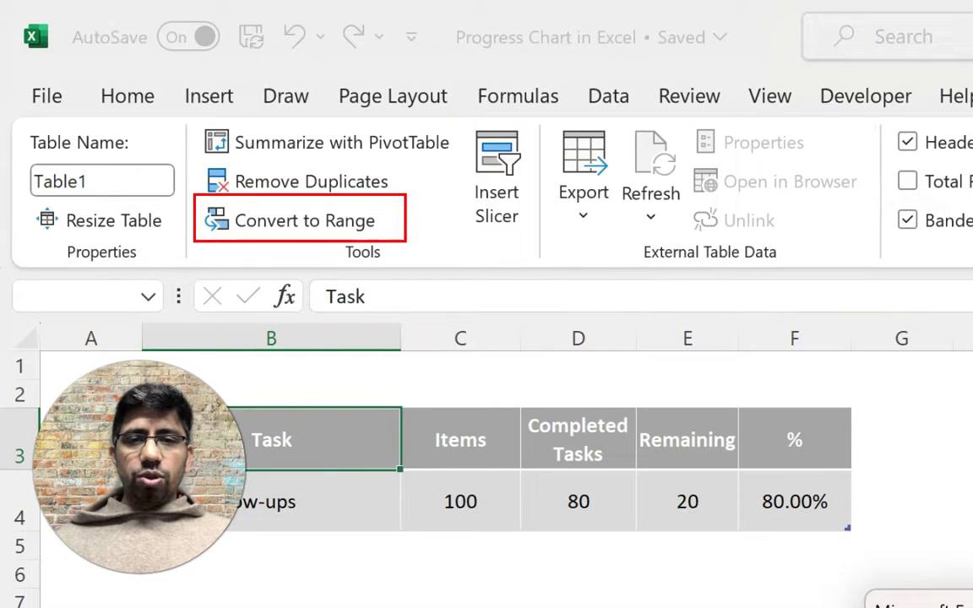
pyautogui.press('Return')
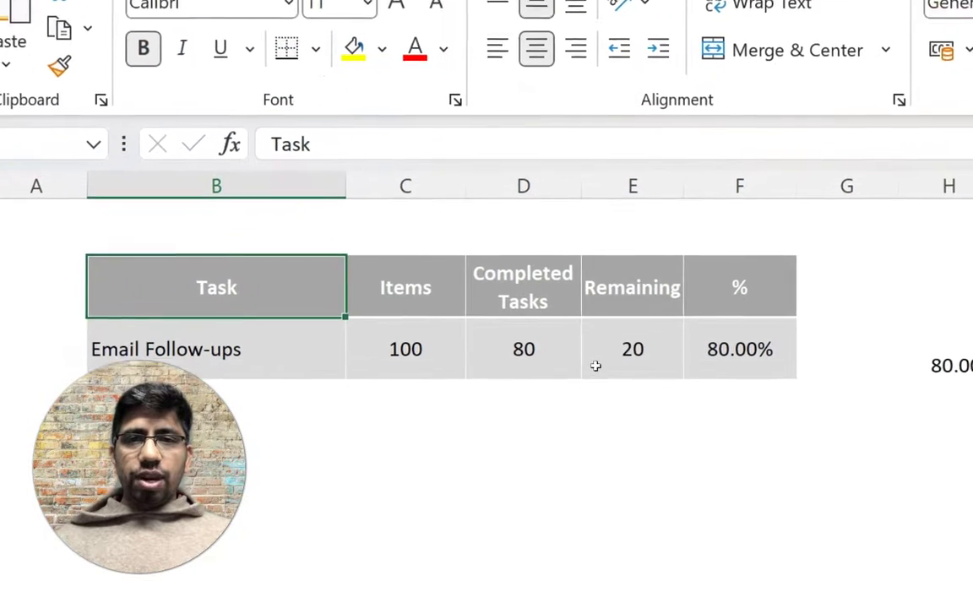
pyautogui.click(596, 365)
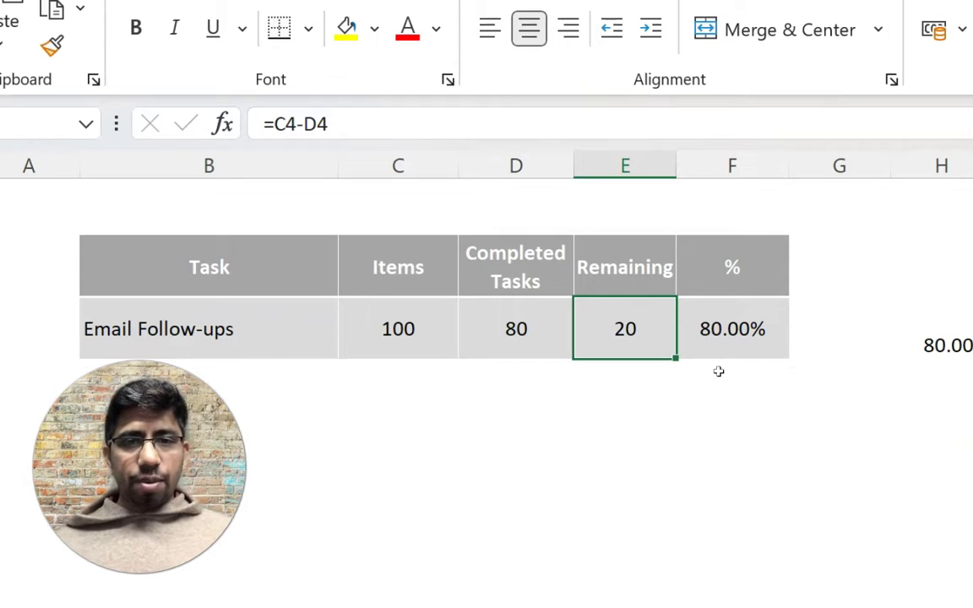
pyautogui.click(659, 488)
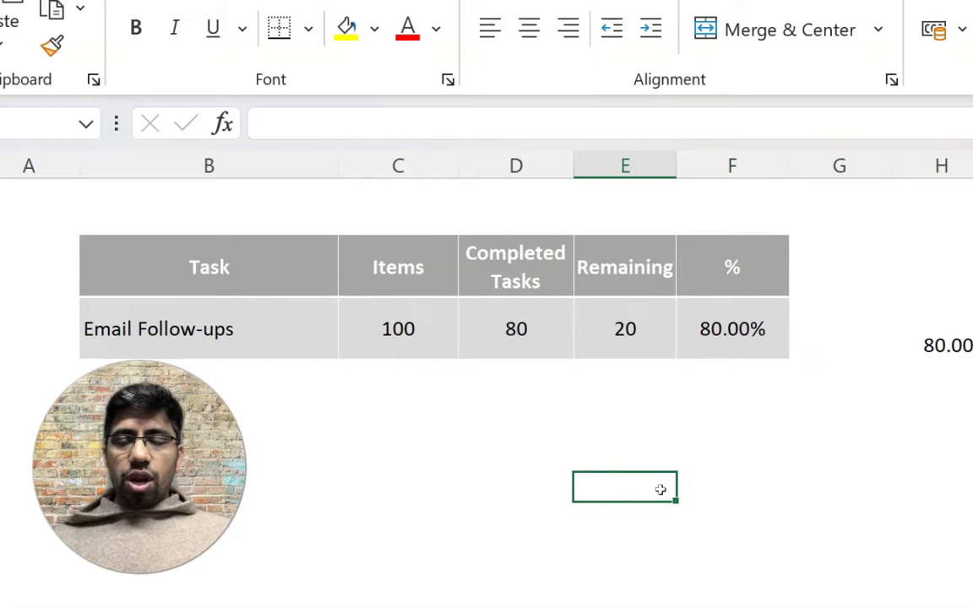
# - Insert a doughnut chart based on the Items, Completed Tasks and Remaining values in C4:E4
pyautogui.moveTo(398, 334); pyautogui.dragTo(642, 364)
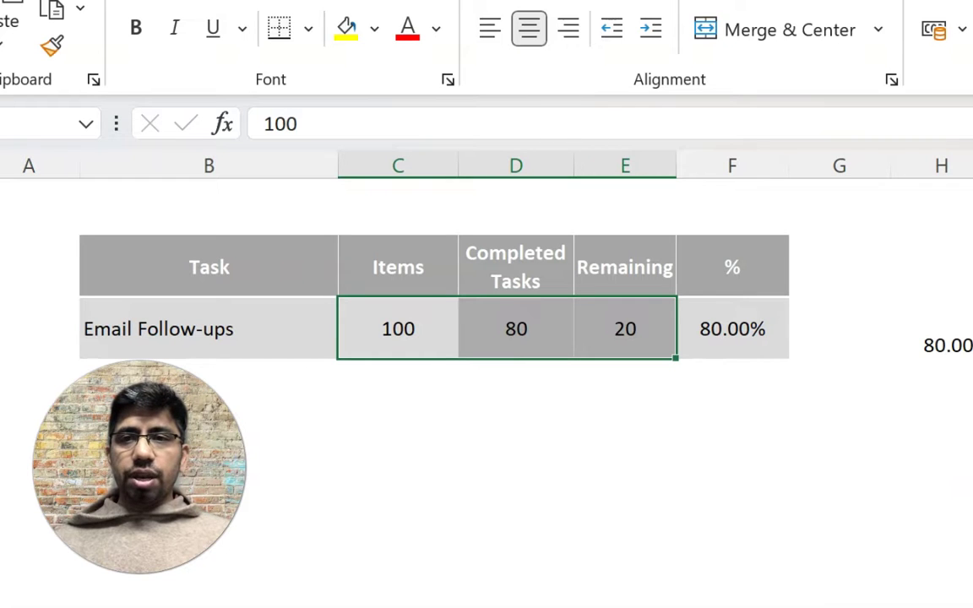
pyautogui.click(211, 96)
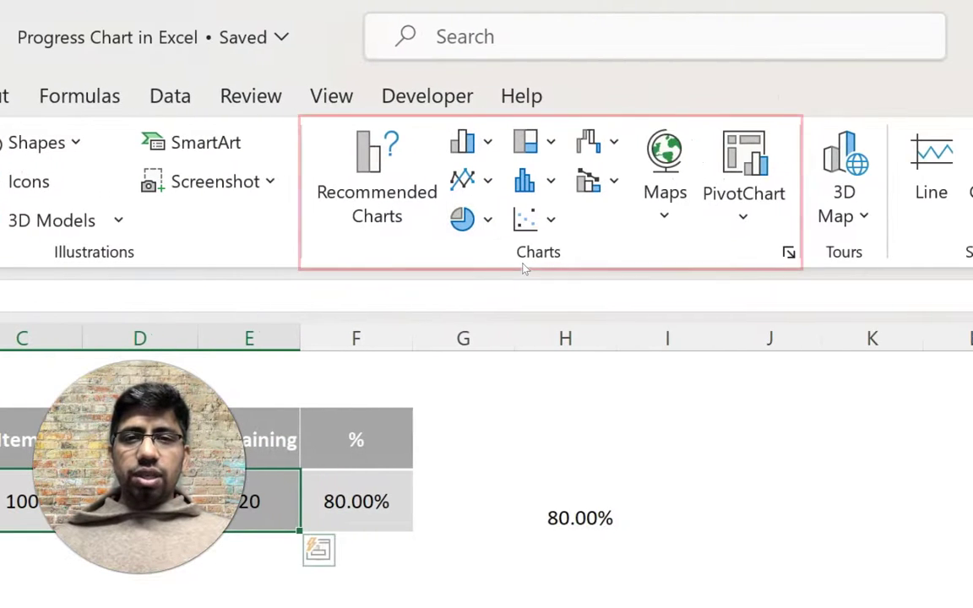
pyautogui.click(465, 219)
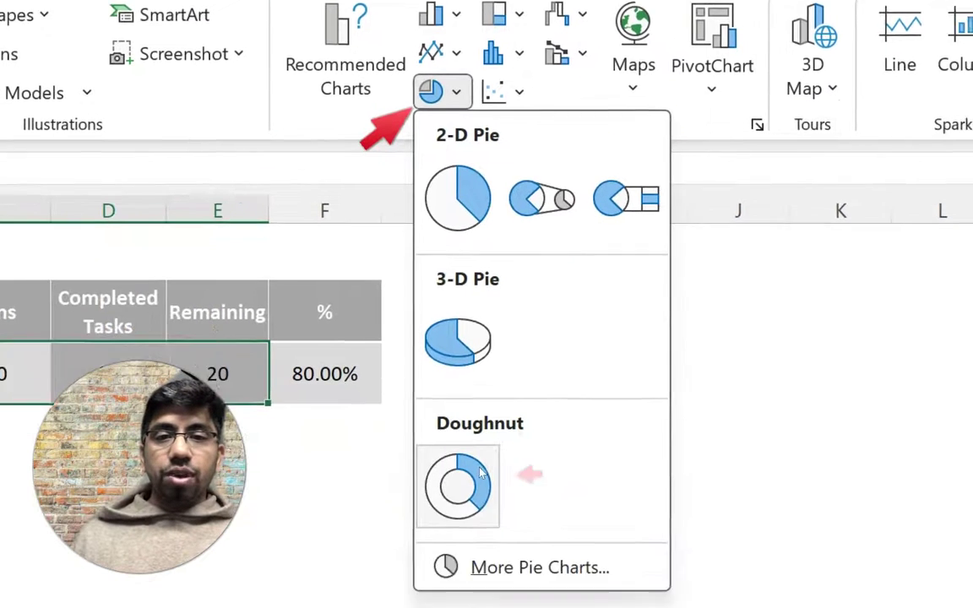
pyautogui.click(480, 475)
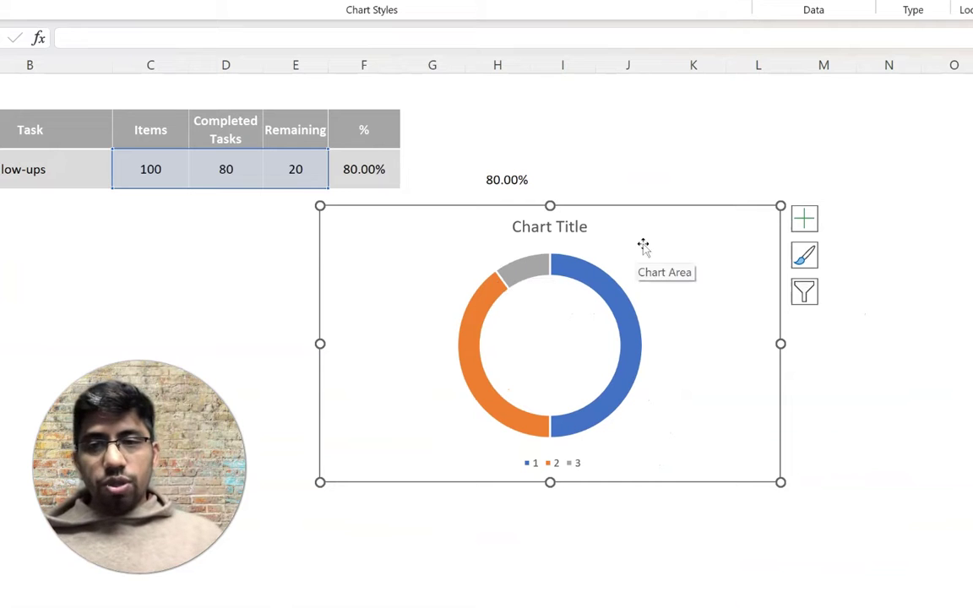
# - Rotate the doughnut so the Items slice forms the lower half by setting the angle of first slice to 90°
pyautogui.moveTo(568, 429)
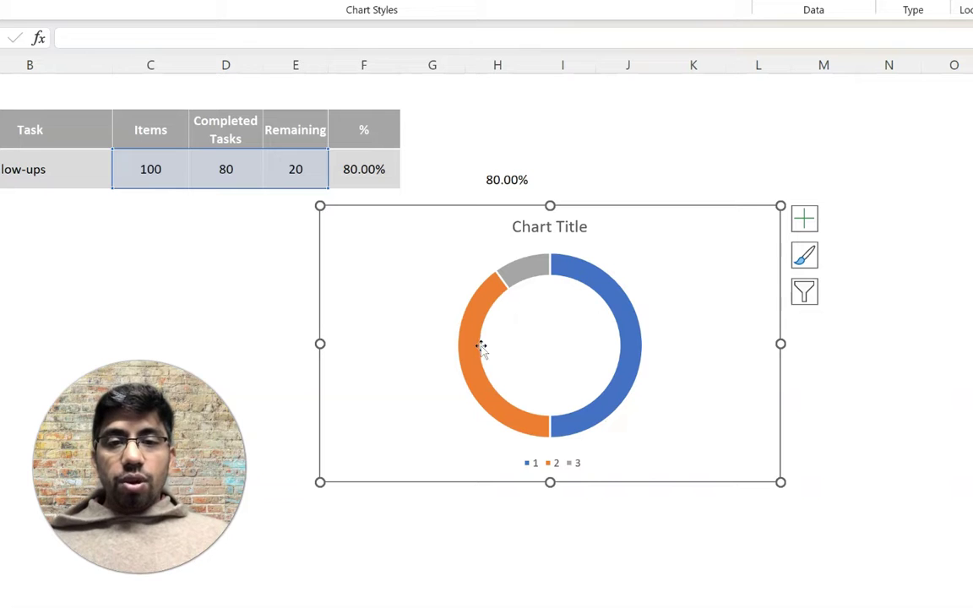
pyautogui.moveTo(521, 281)
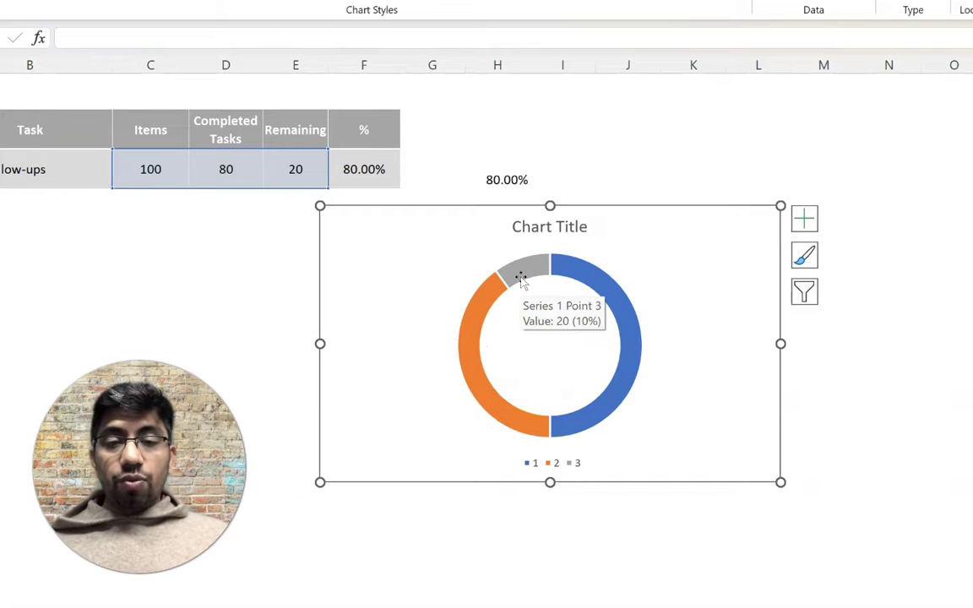
pyautogui.moveTo(574, 270)
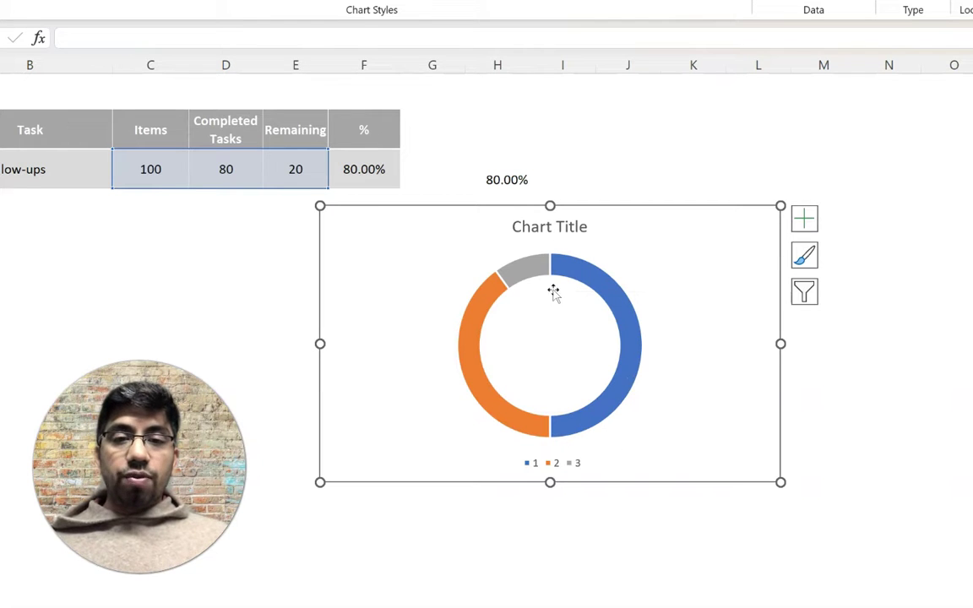
pyautogui.moveTo(621, 319)
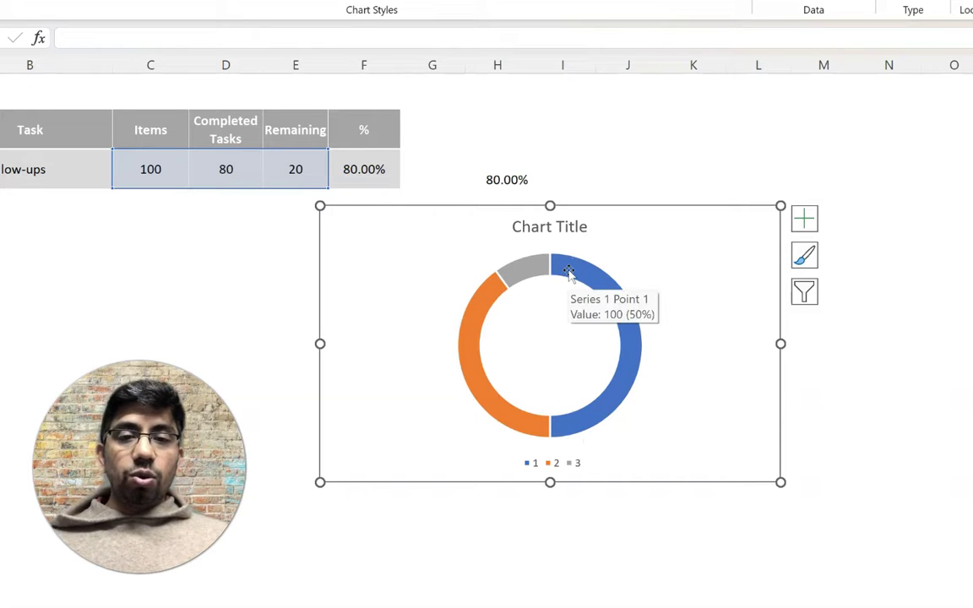
pyautogui.click(604, 289)
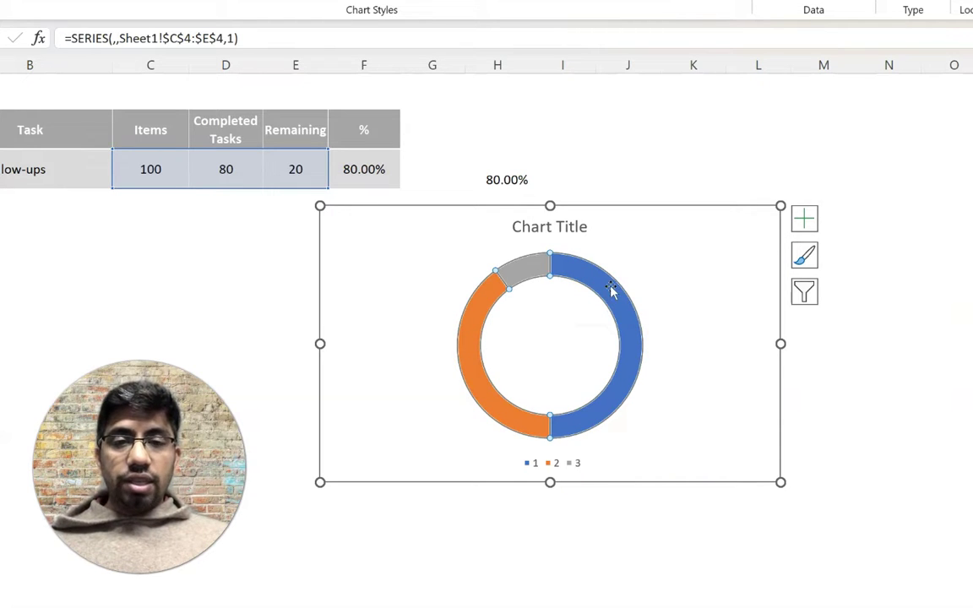
pyautogui.click(614, 290)
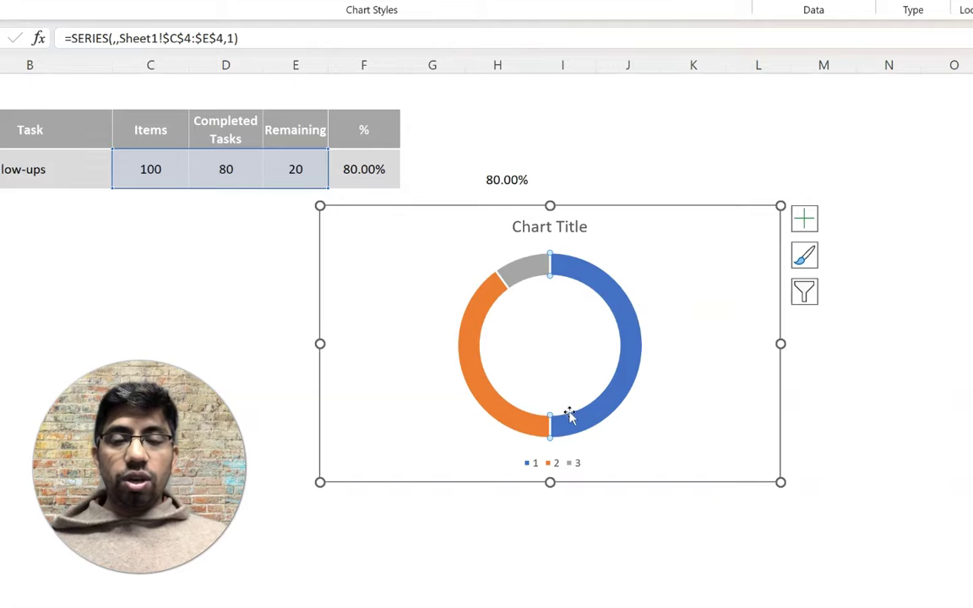
pyautogui.rightClick(629, 333)
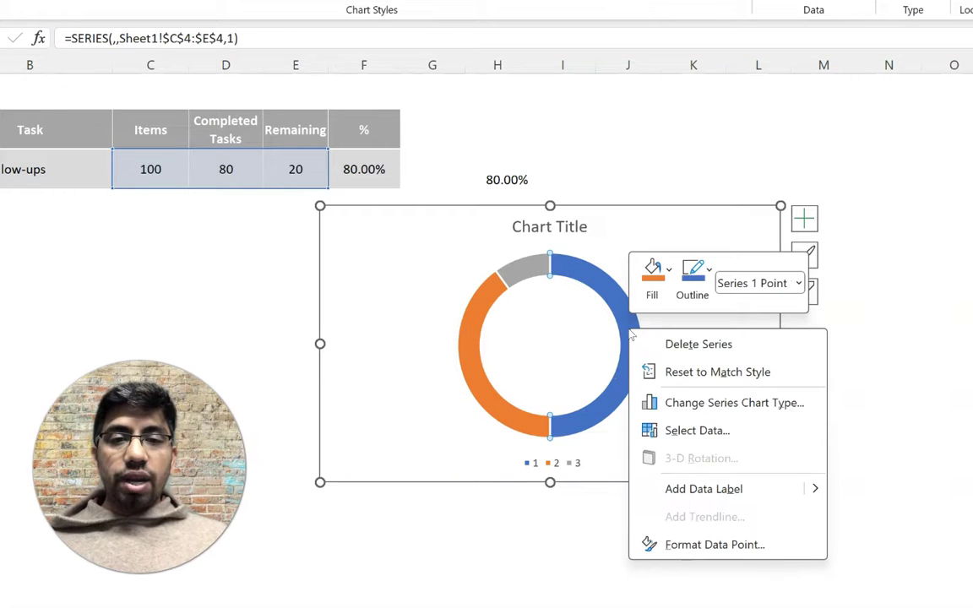
pyautogui.click(706, 545)
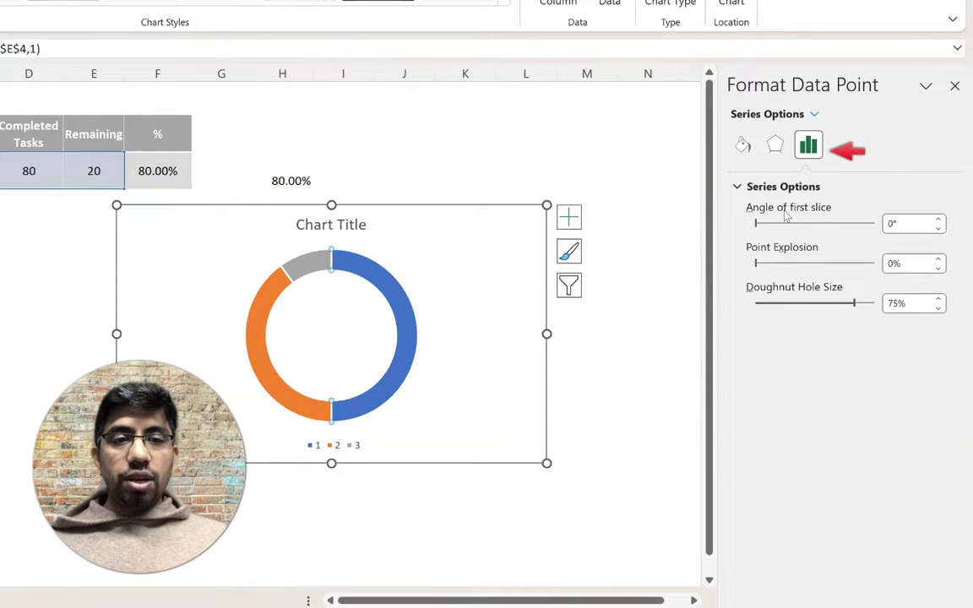
pyautogui.click(912, 224)
pyautogui.write('90')
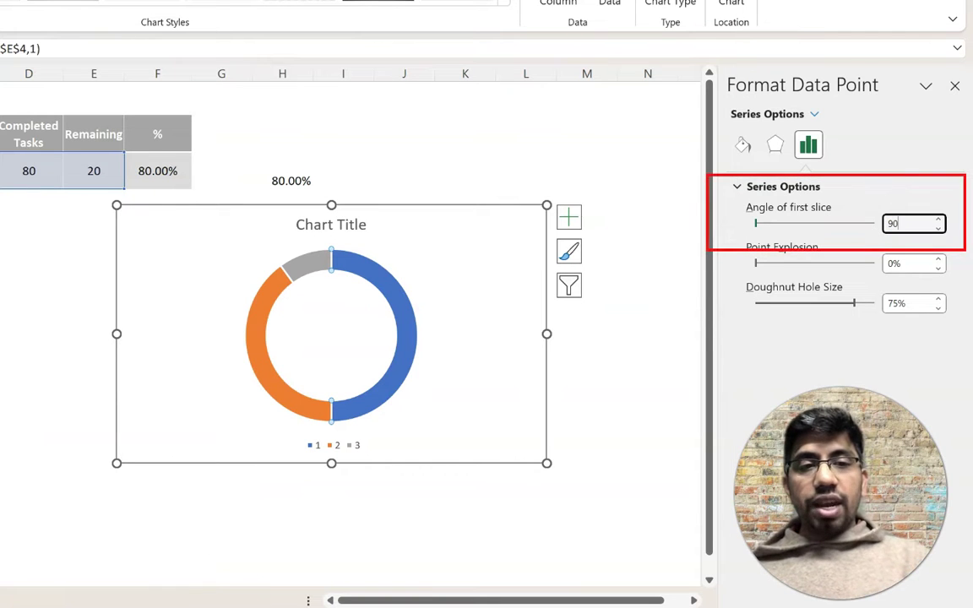
pyautogui.press('Return')
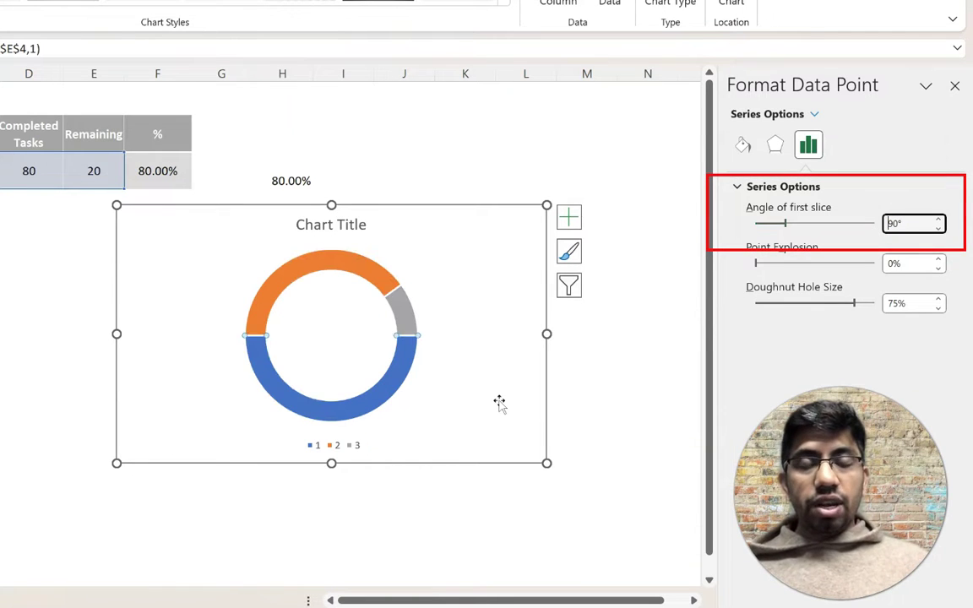
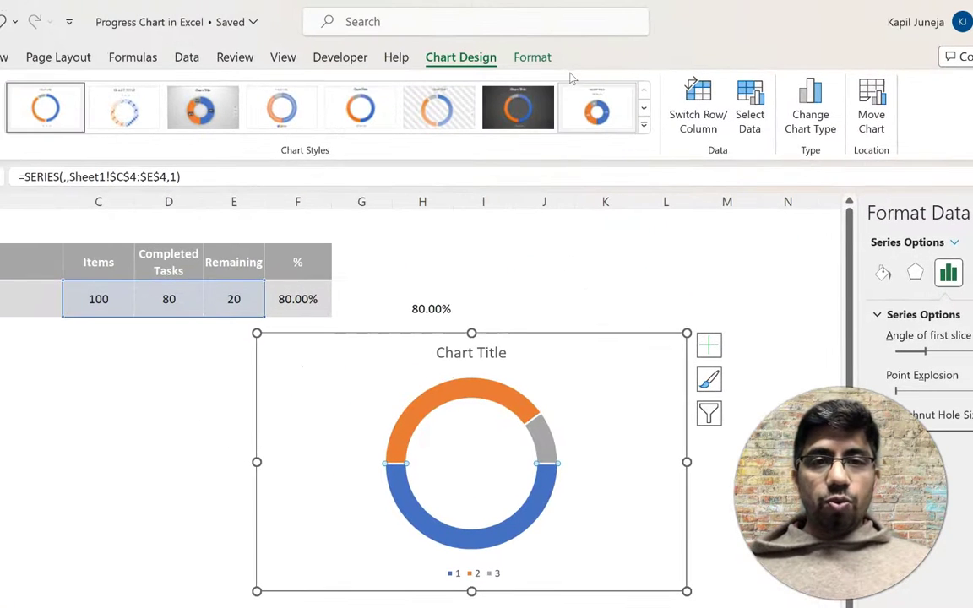
# - Remove the fill and outline from the Items slice forming the lower half of the doughnut
pyautogui.click(539, 59)
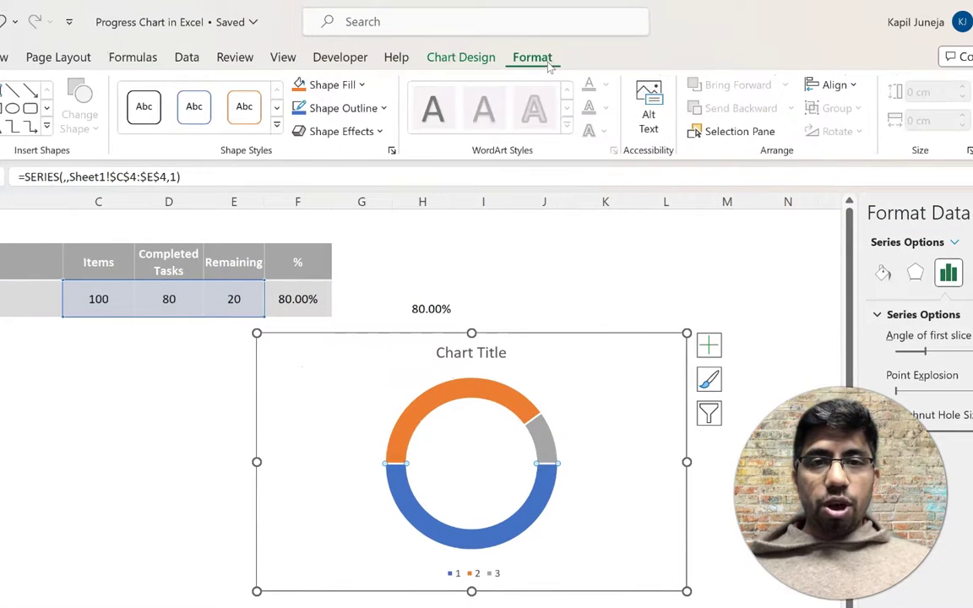
pyautogui.rightClick(544, 471)
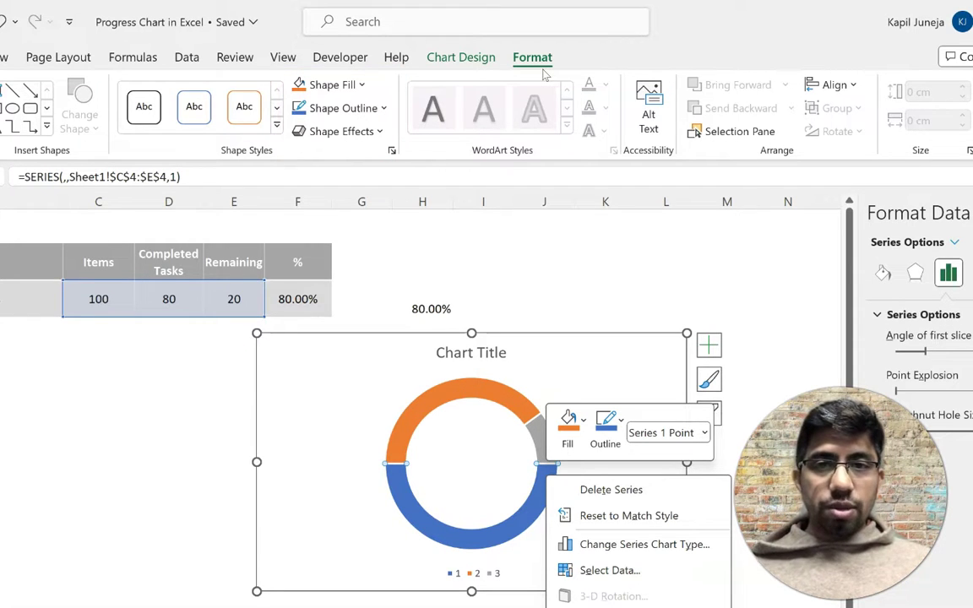
pyautogui.click(329, 93)
pyautogui.click(346, 88)
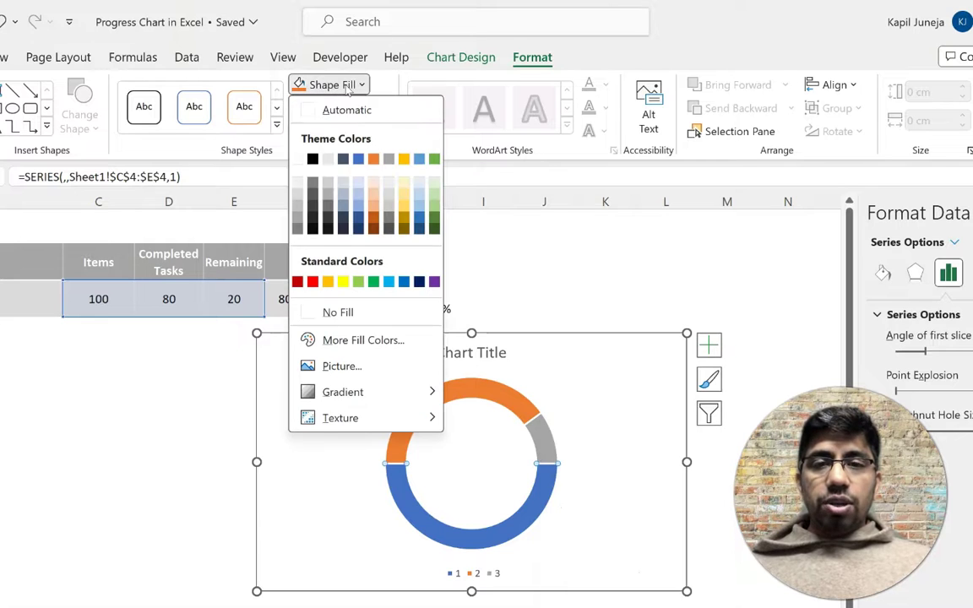
pyautogui.click(348, 89)
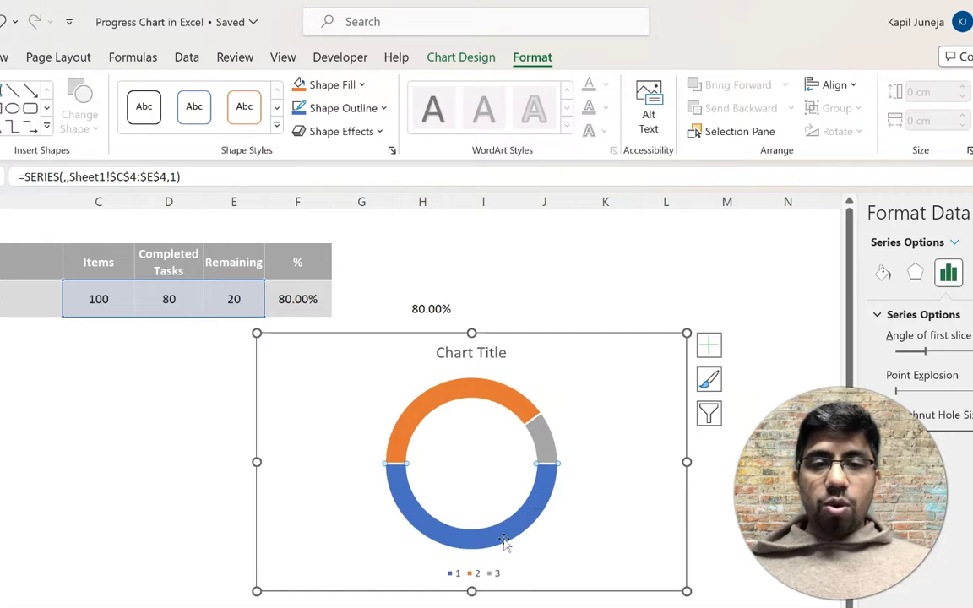
pyautogui.click(361, 87)
pyautogui.click(346, 313)
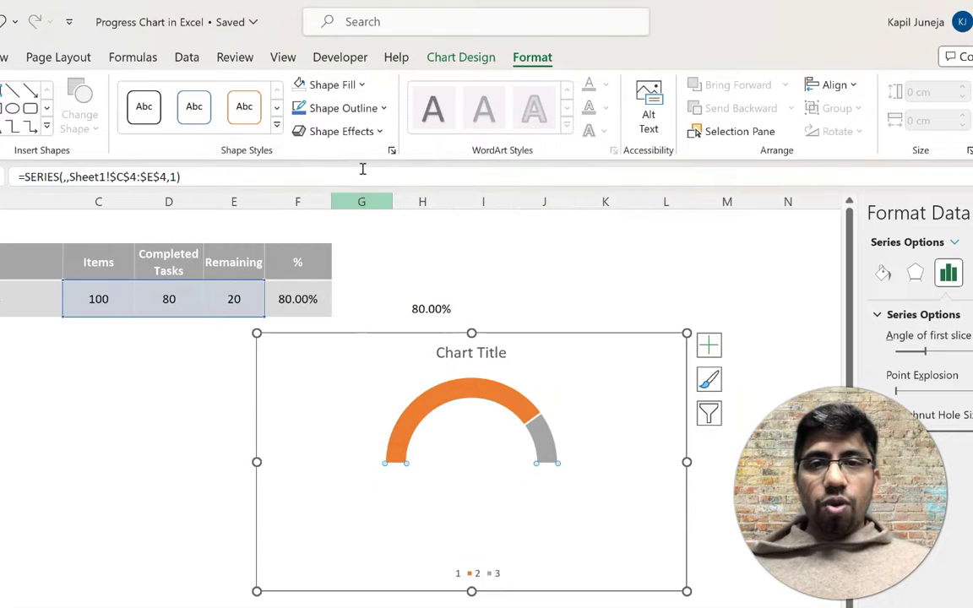
pyautogui.click(382, 108)
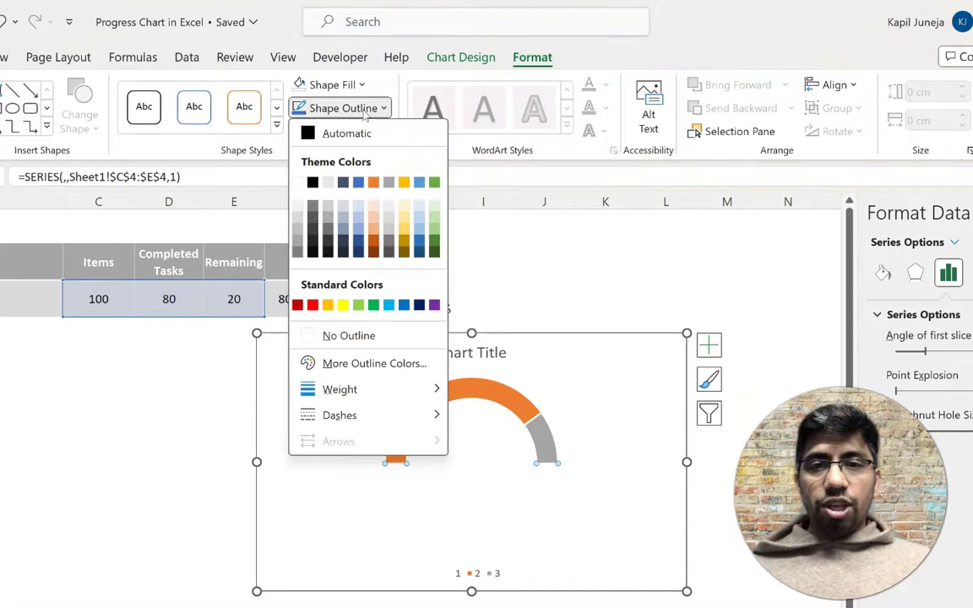
pyautogui.click(342, 336)
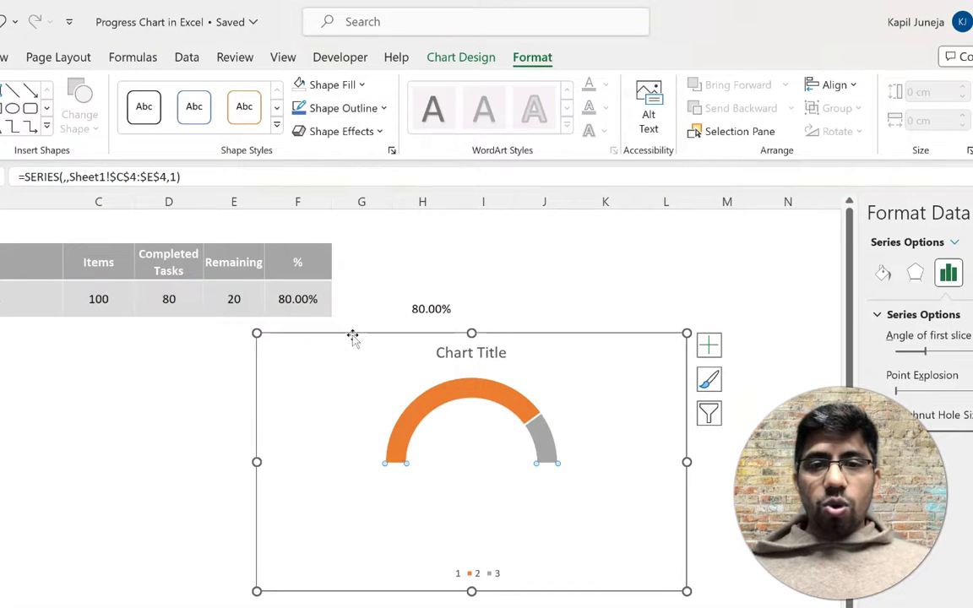
pyautogui.click(636, 529)
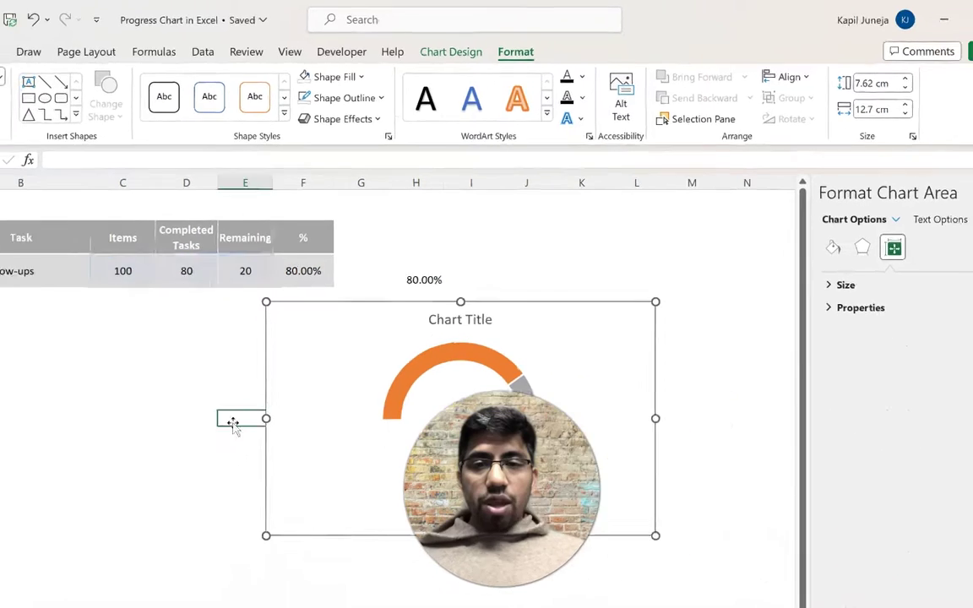
# - Move the cell selection from column C across behind the chart to check whether its background hides the cells
pyautogui.click(234, 475)
pyautogui.click(162, 476)
pyautogui.click(169, 358)
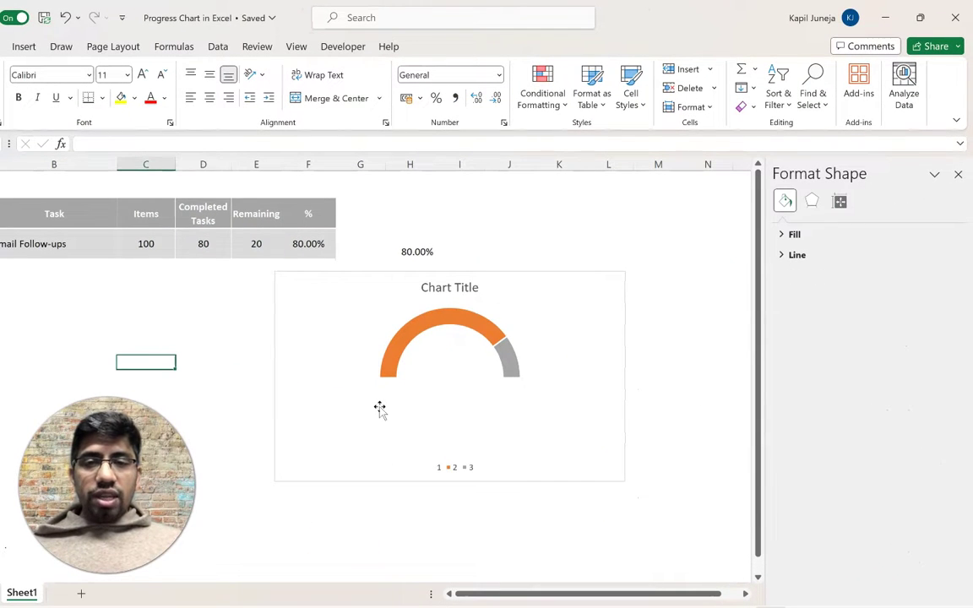
pyautogui.press('Right')
pyautogui.press('Right')
pyautogui.press('Right')
pyautogui.press('Right')
pyautogui.press('Right')
pyautogui.press('Right')
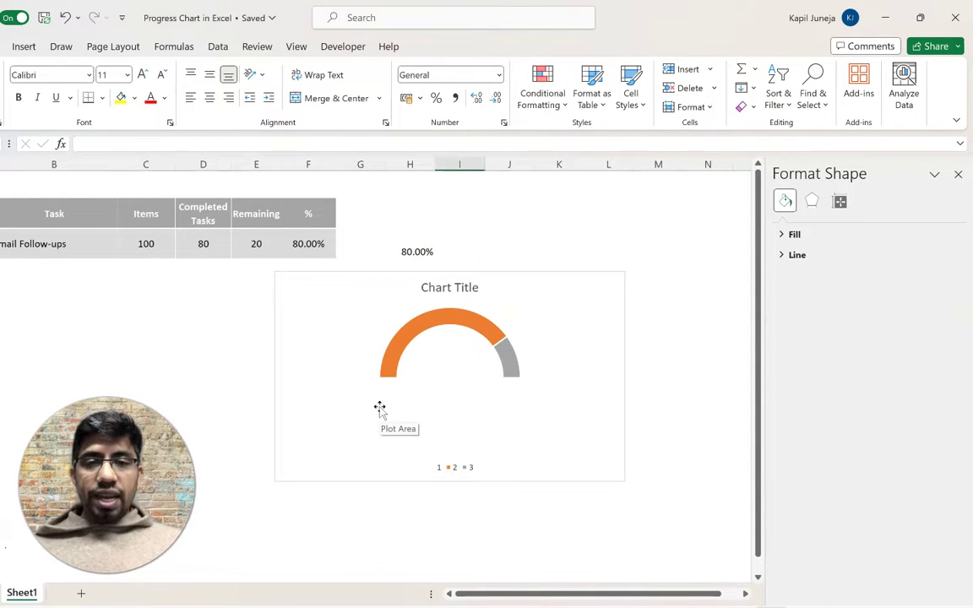
pyautogui.press('Right')
pyautogui.press('Right')
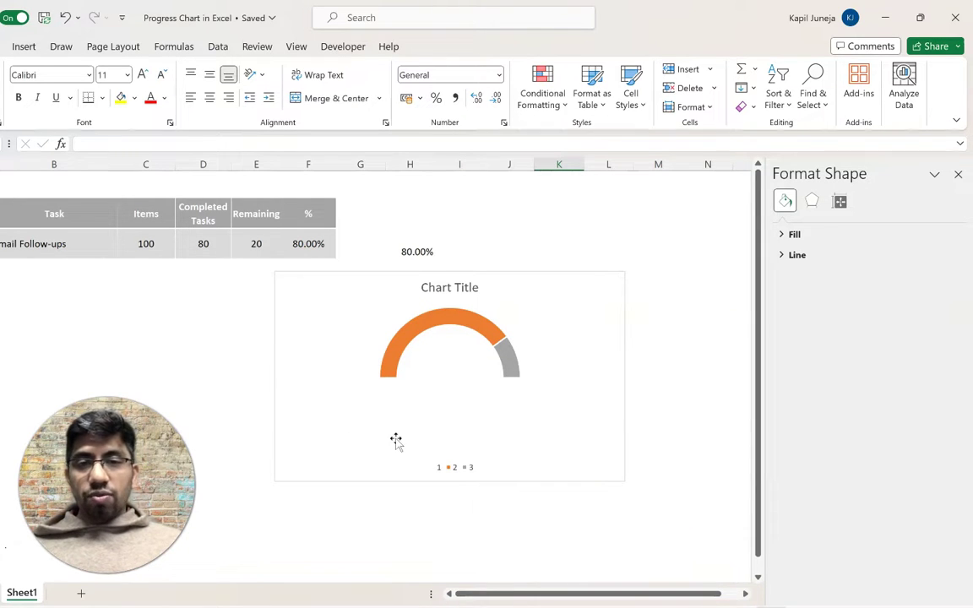
# - Set the whole chart area to no fill and no outline
pyautogui.click(583, 281)
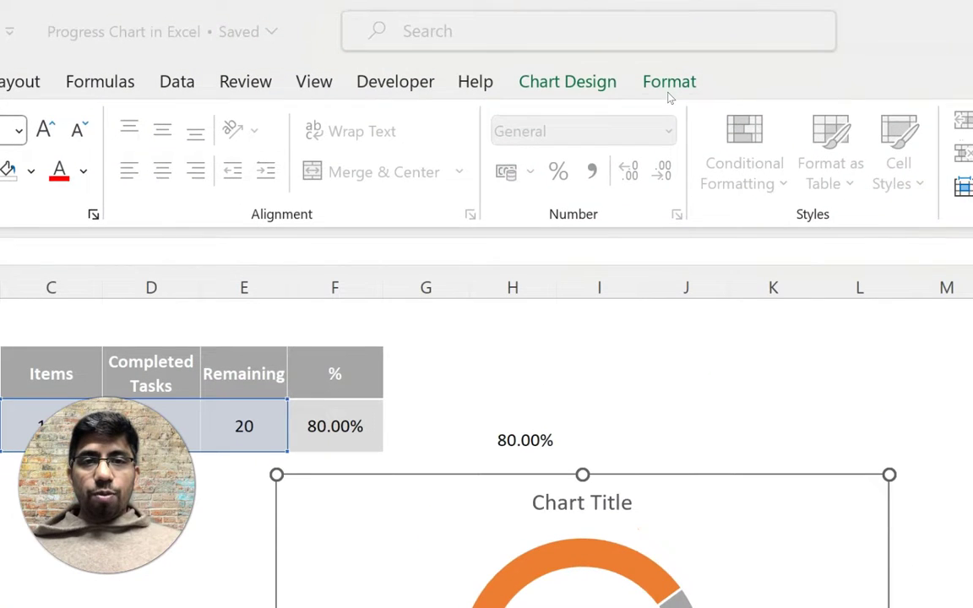
pyautogui.click(671, 84)
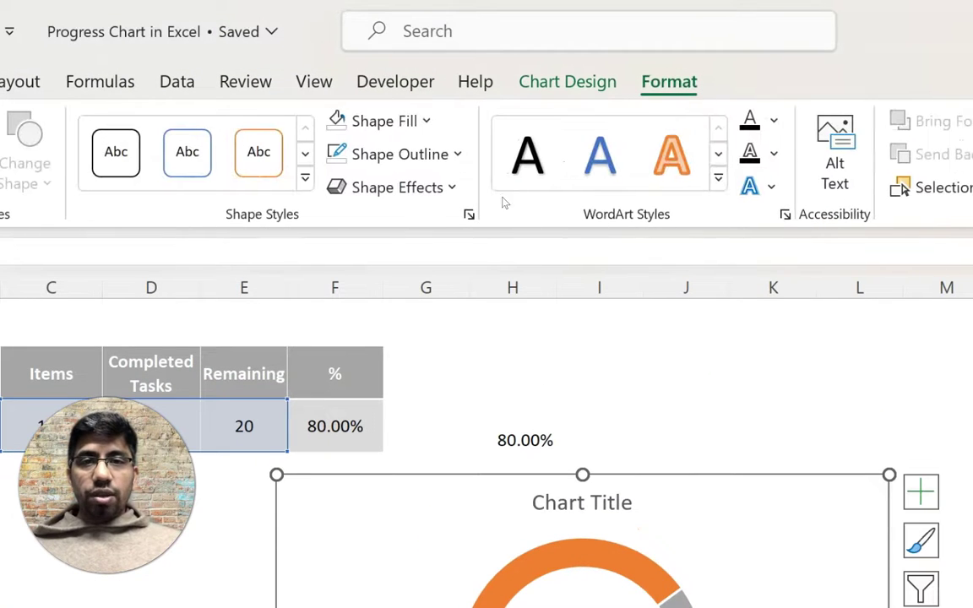
pyautogui.click(428, 123)
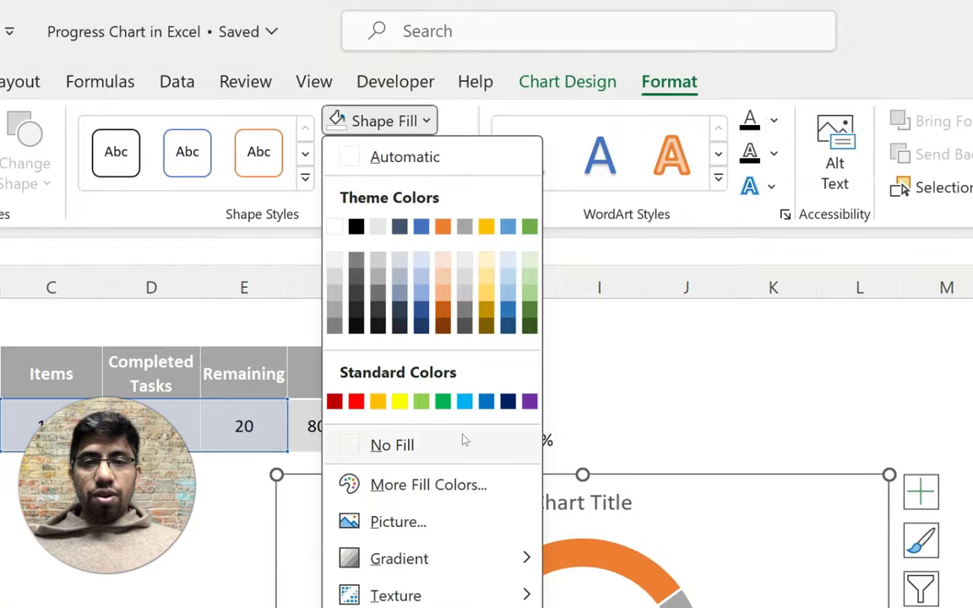
pyautogui.click(380, 456)
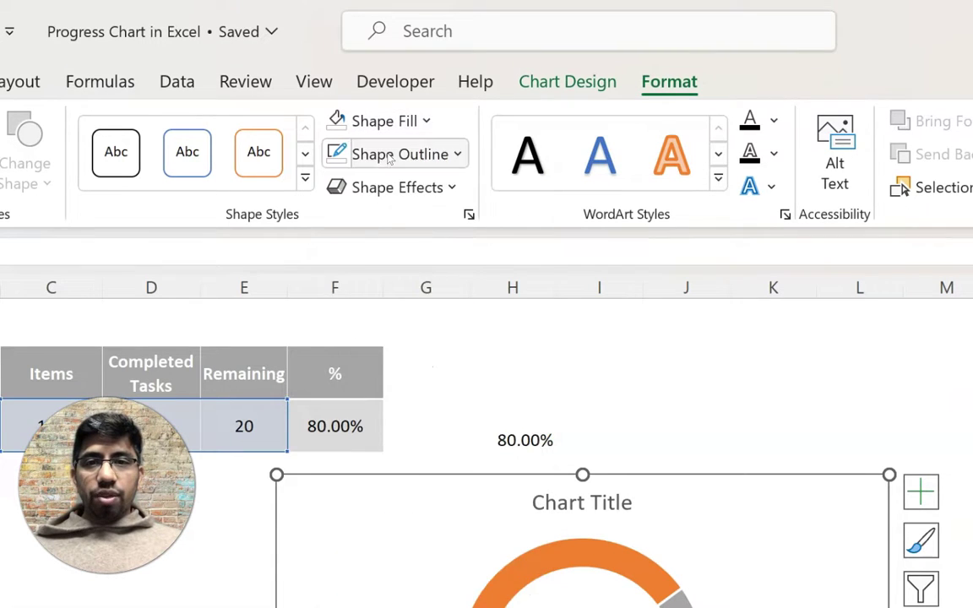
pyautogui.click(338, 154)
pyautogui.click(406, 478)
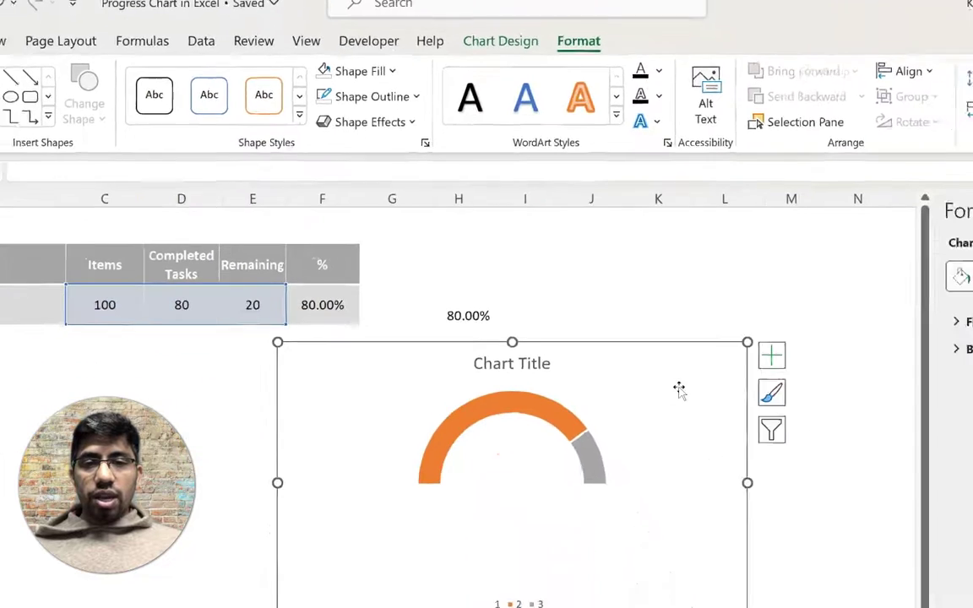
# - Move the cell selection through the cells behind and below the half doughnut to check the chart background's transparency
pyautogui.click(183, 346)
pyautogui.press('Right')
pyautogui.press('Right')
pyautogui.press('Right')
pyautogui.press('Right')
pyautogui.press('Right')
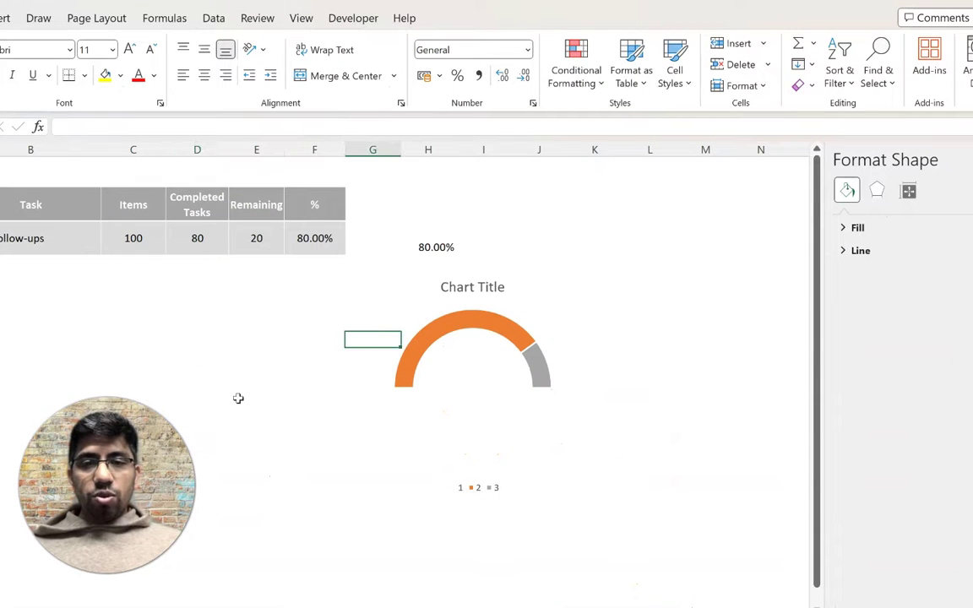
pyautogui.press('Right')
pyautogui.press('Right')
pyautogui.press('Right')
pyautogui.press('Left')
pyautogui.press('Left')
pyautogui.press('Left')
pyautogui.press('Down')
pyautogui.press('Down')
pyautogui.press('Down')
pyautogui.press('Down')
pyautogui.press('Left')
pyautogui.press('Left')
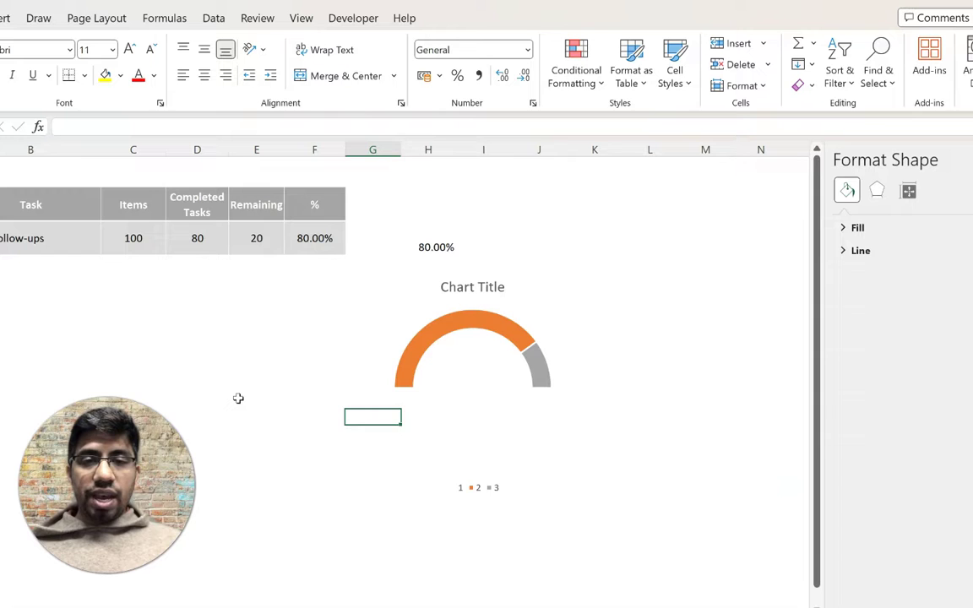
pyautogui.press('Right')
pyautogui.press('Right')
pyautogui.press('Right')
pyautogui.press('Right')
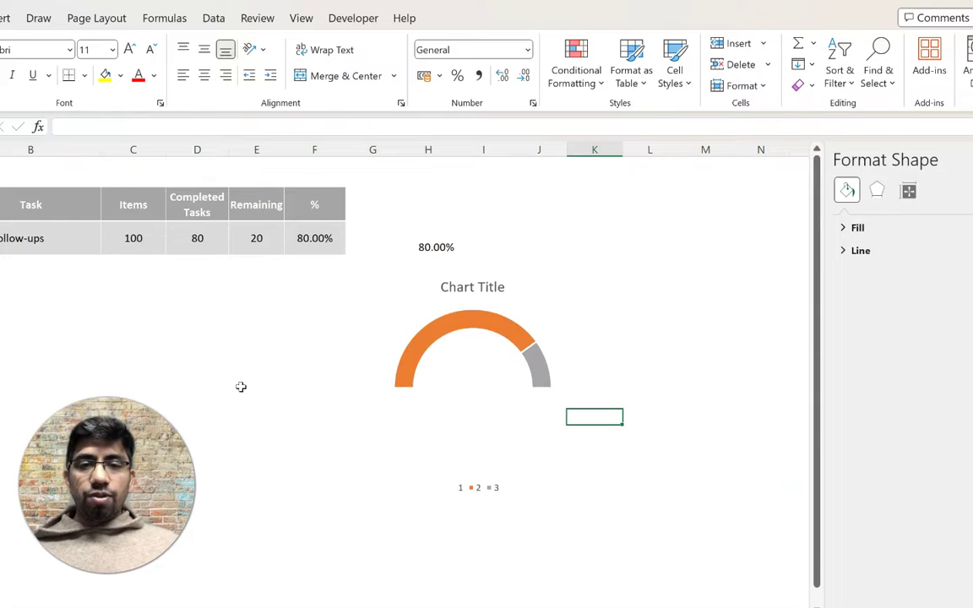
pyautogui.click(241, 387)
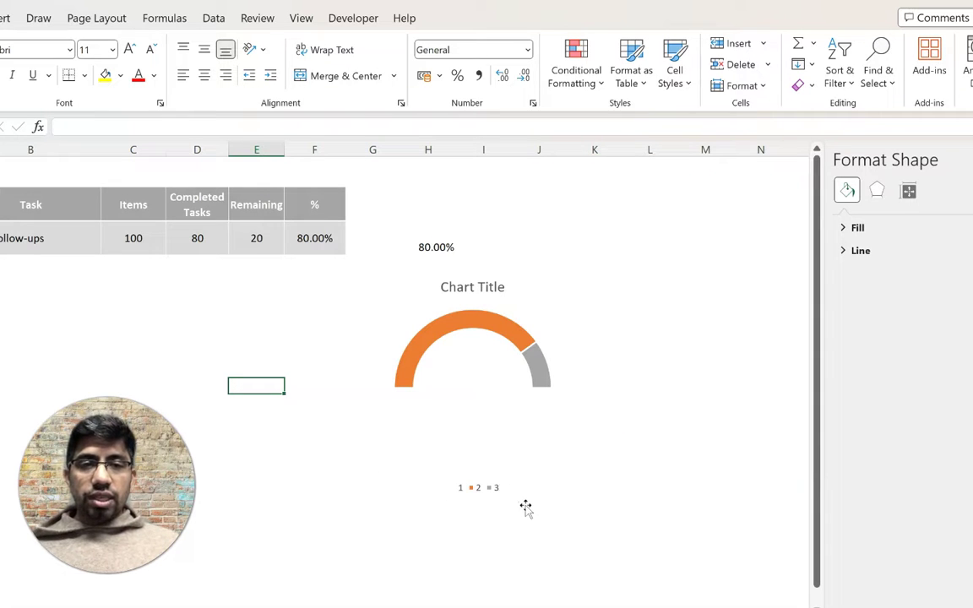
# - Delete the chart's legend and change the chart title to "Progress Chart"
pyautogui.click(474, 490)
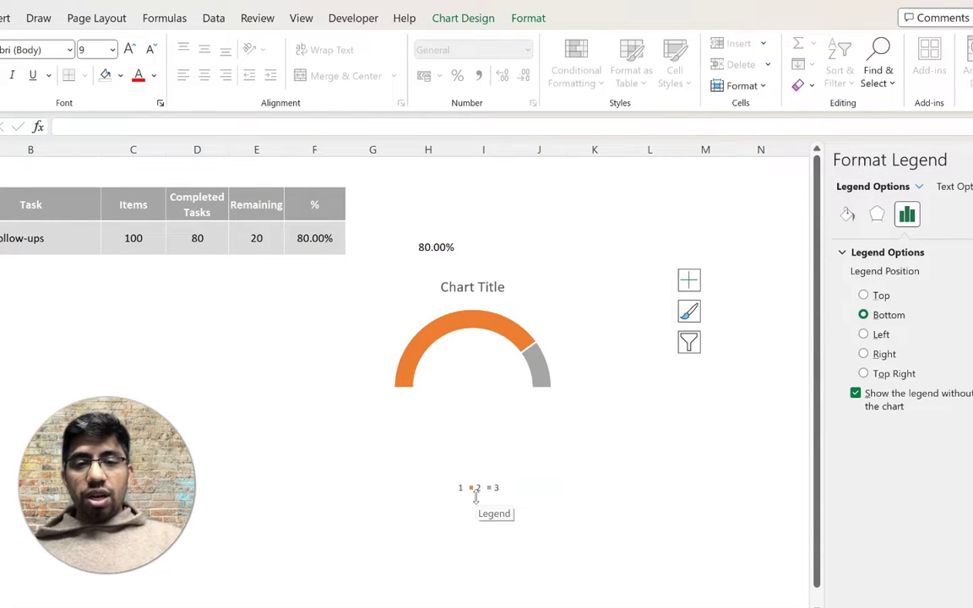
pyautogui.press('Delete')
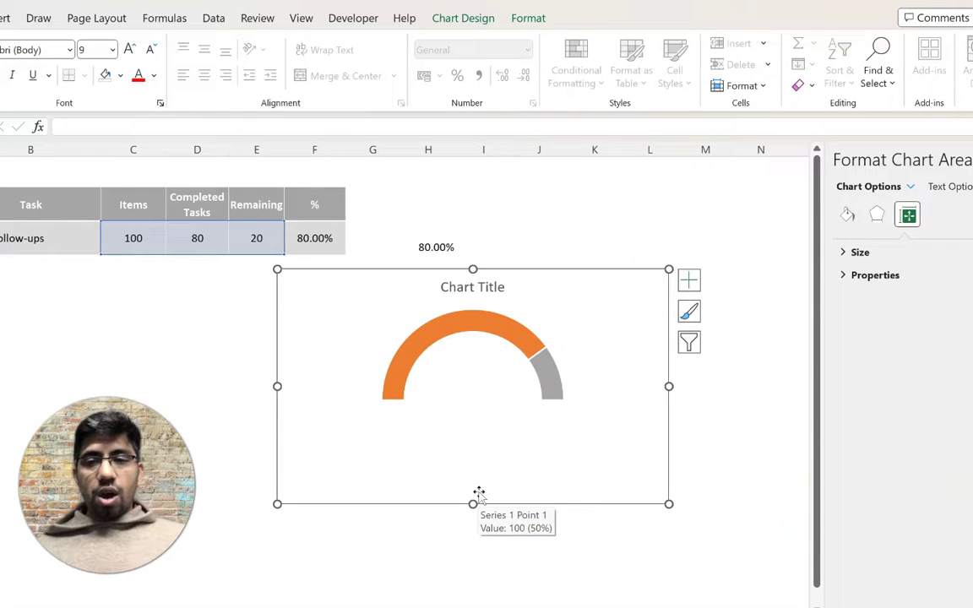
pyautogui.click(456, 288)
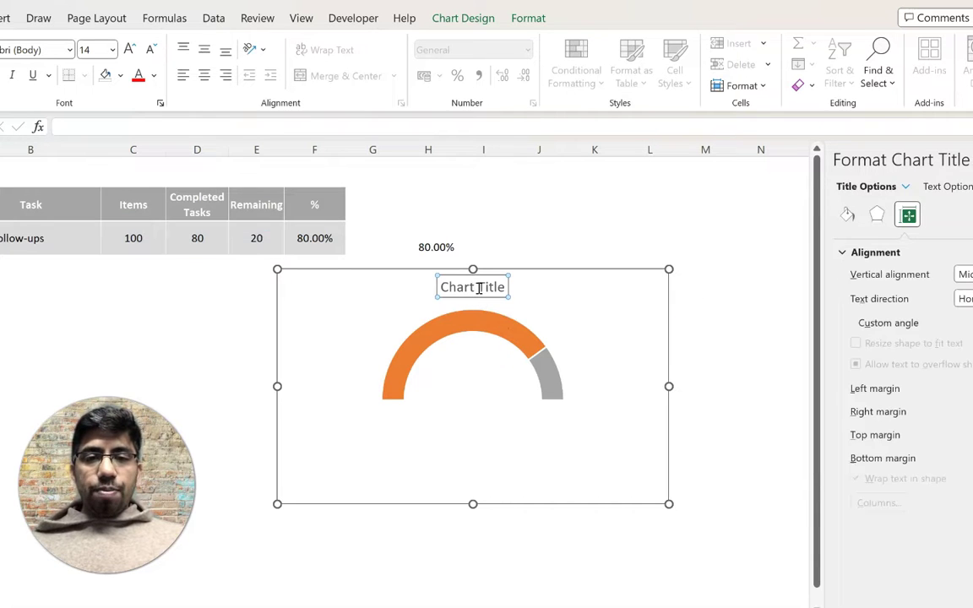
pyautogui.hotkey('ctrl', 'a')
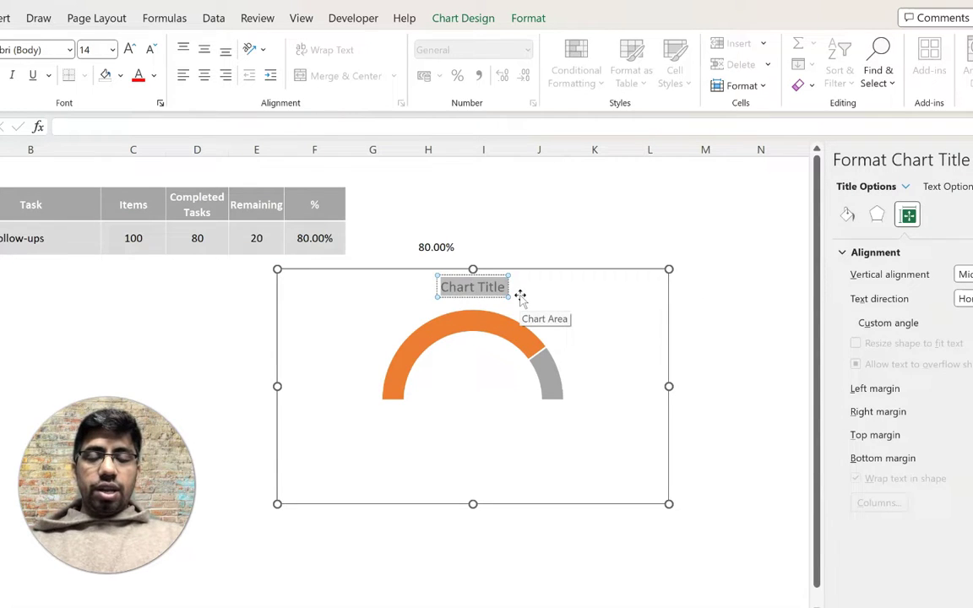
pyautogui.write('Progress Chart')
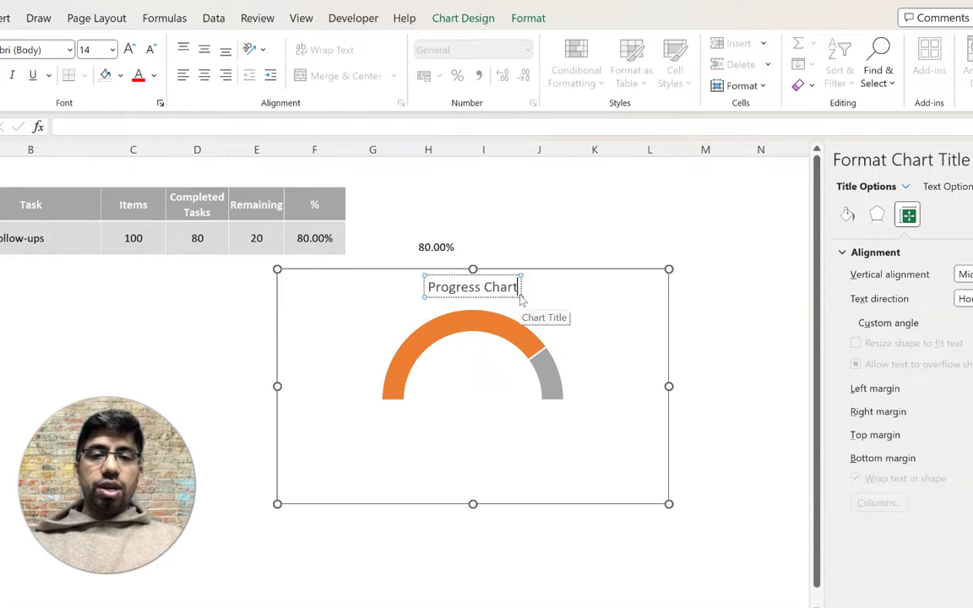
# - Make the chart title bold and reduce its font size to 10.5
pyautogui.hotkey('ctrl', 'a')
pyautogui.hotkey('ctrl', 'b')
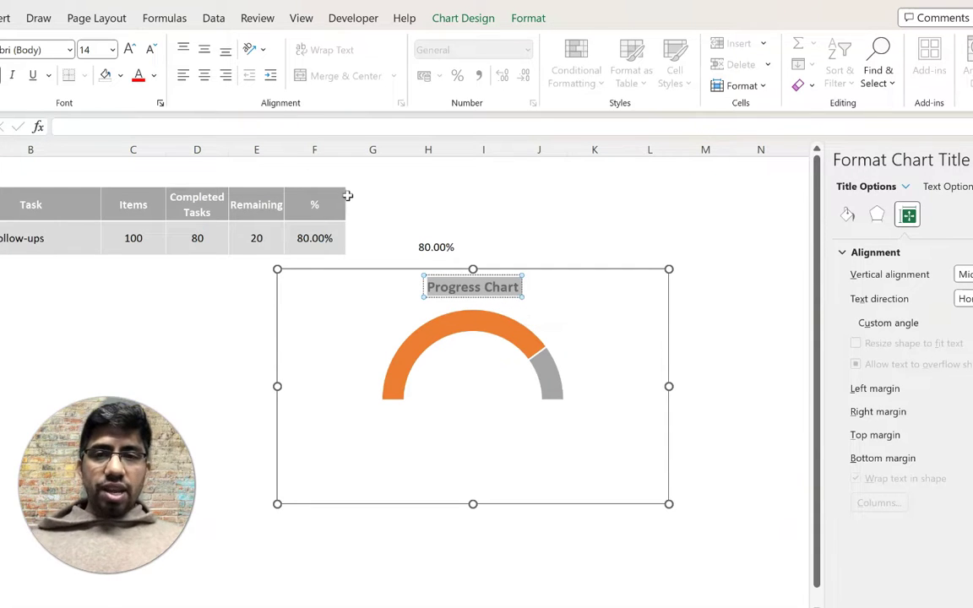
pyautogui.click(151, 49)
pyautogui.click(150, 49)
pyautogui.click(150, 49)
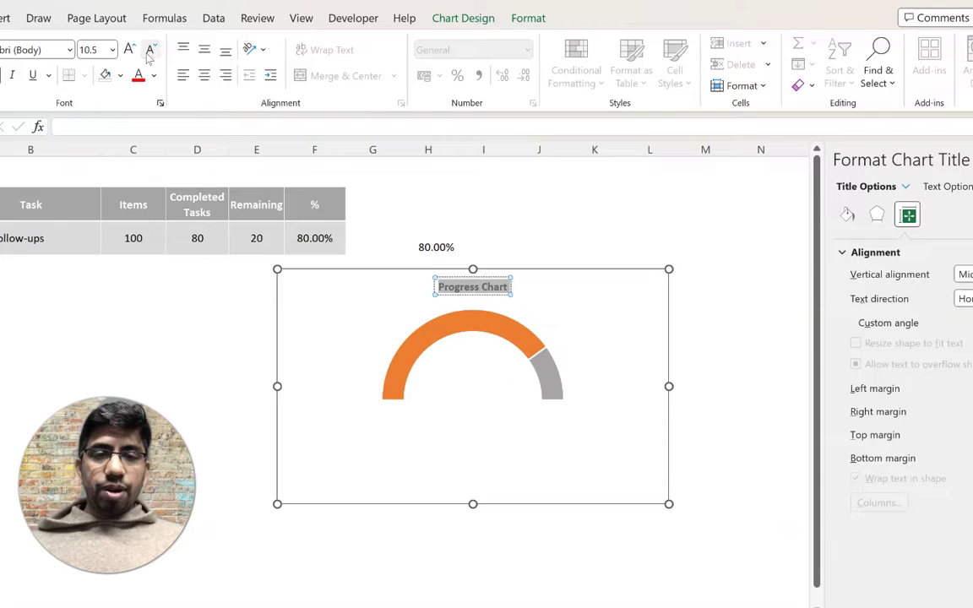
# - Move the chart title inside the half doughnut, centred near its base, and deselect the chart
pyautogui.click(497, 278)
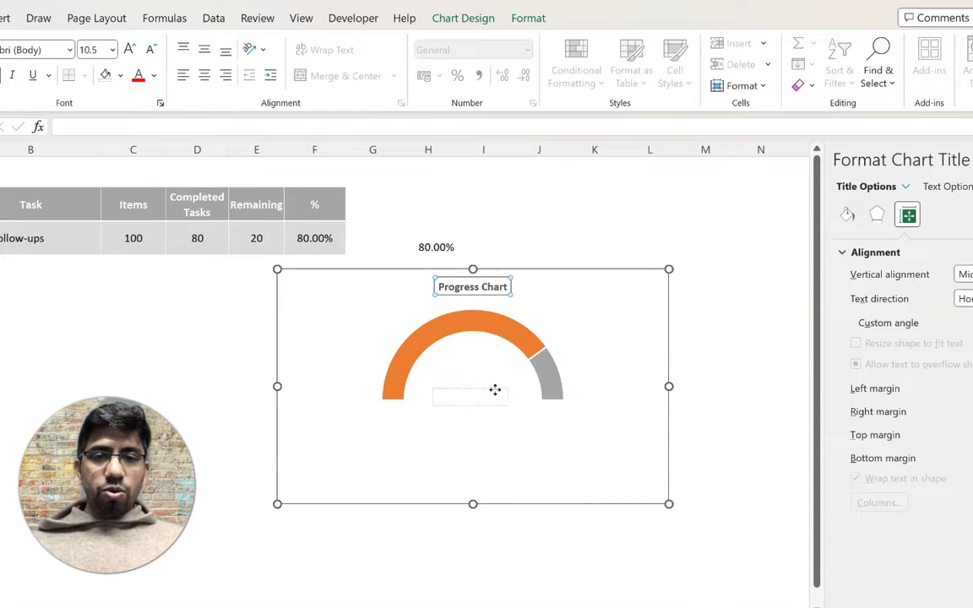
pyautogui.moveTo(500, 386); pyautogui.dragTo(501, 387)
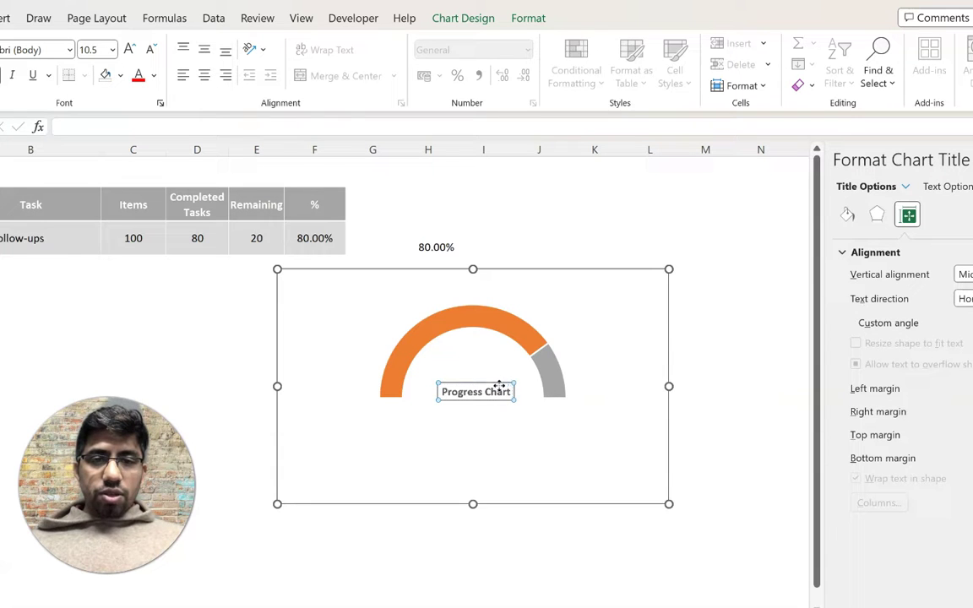
pyautogui.click(636, 406)
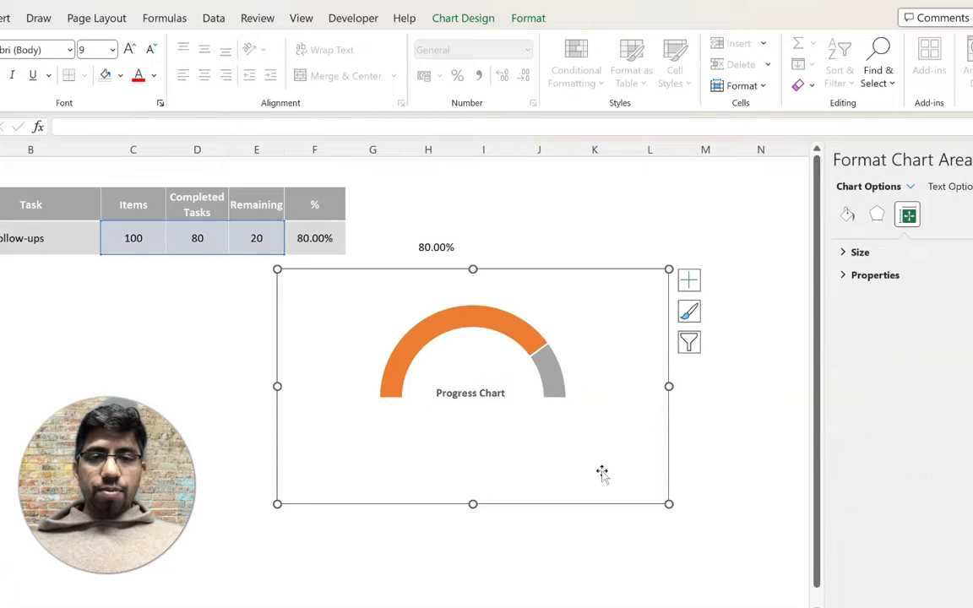
pyautogui.click(766, 434)
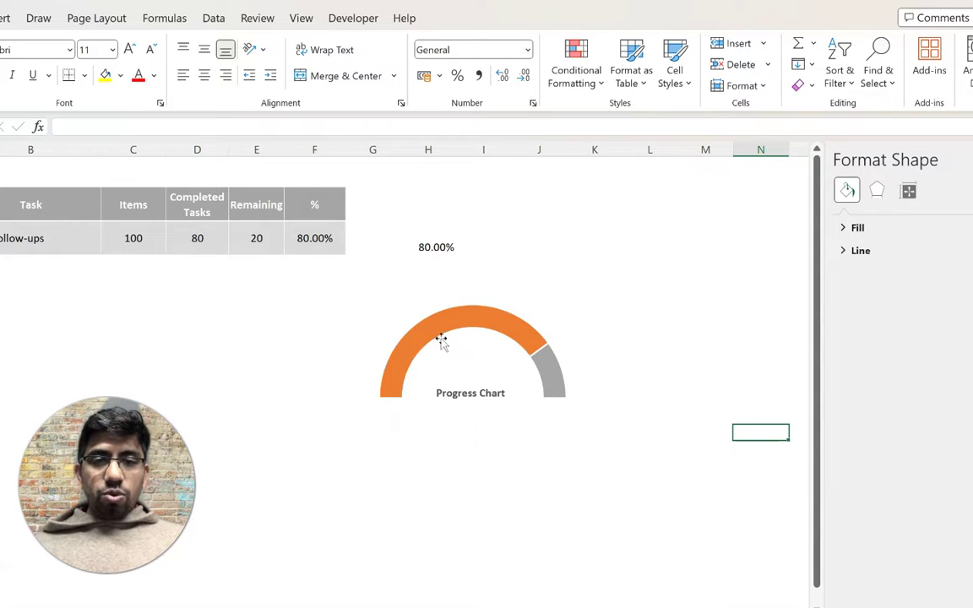
# - Examine the Completed Tasks and Remaining slices of the half doughnut and their data point values
pyautogui.moveTo(551, 387)
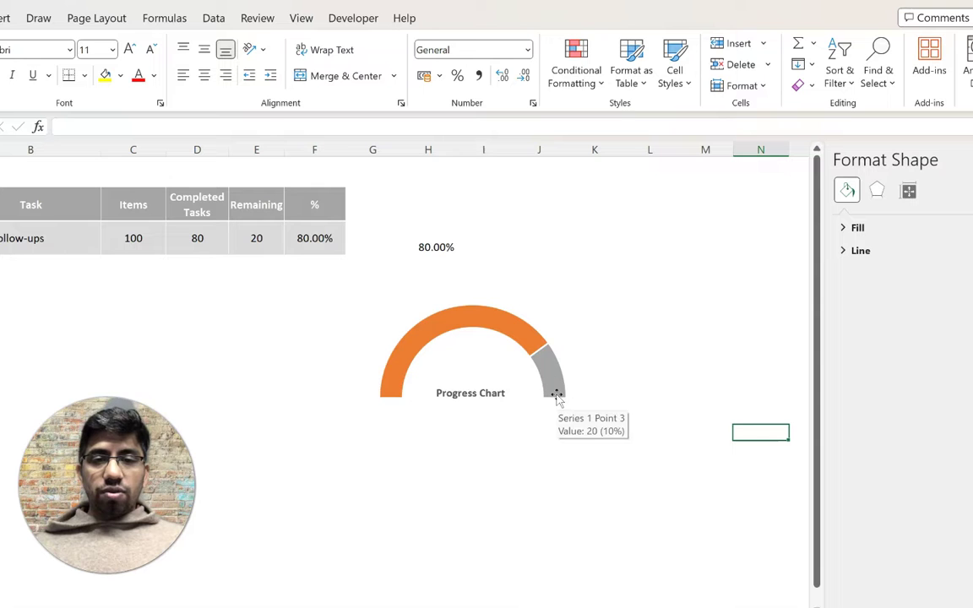
pyautogui.moveTo(441, 328)
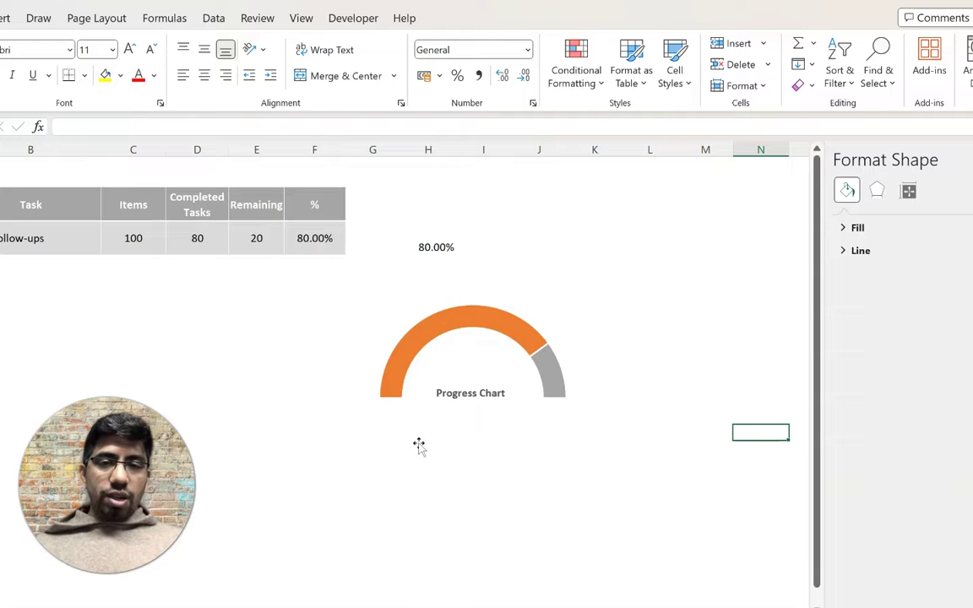
pyautogui.moveTo(387, 407)
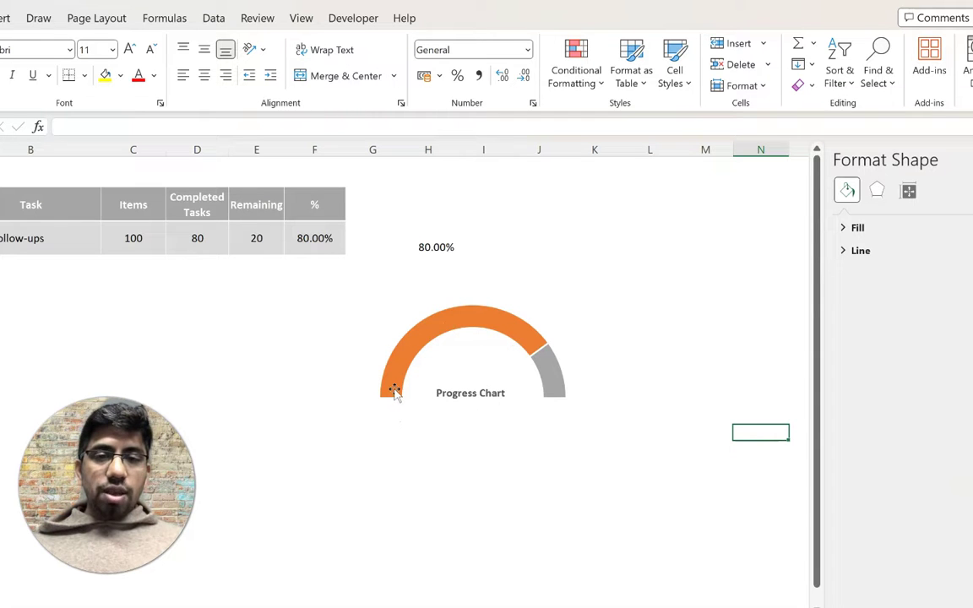
pyautogui.moveTo(402, 358)
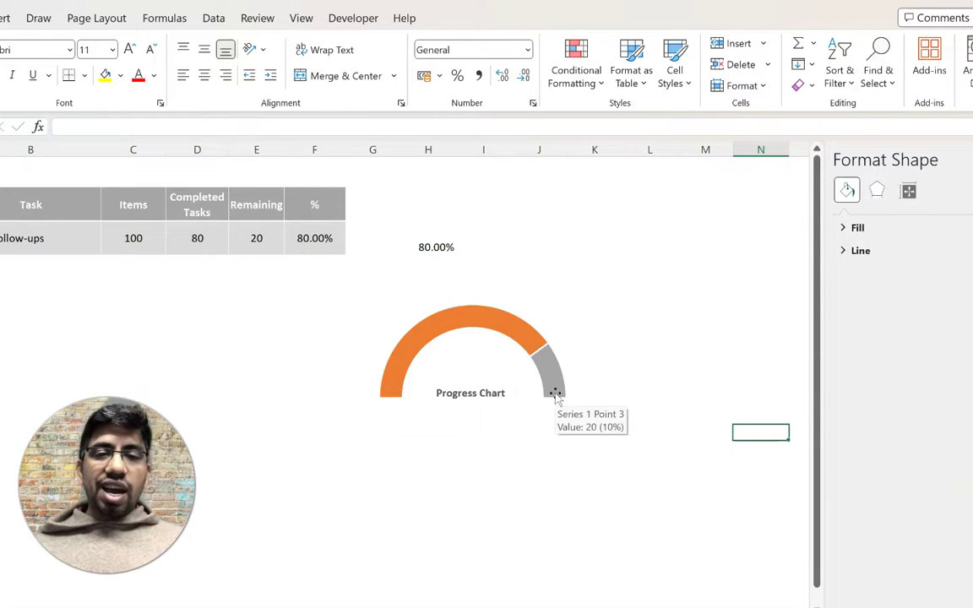
# - Fill the Completed Tasks slice of the half doughnut with the darkest green theme colour
pyautogui.moveTo(405, 379)
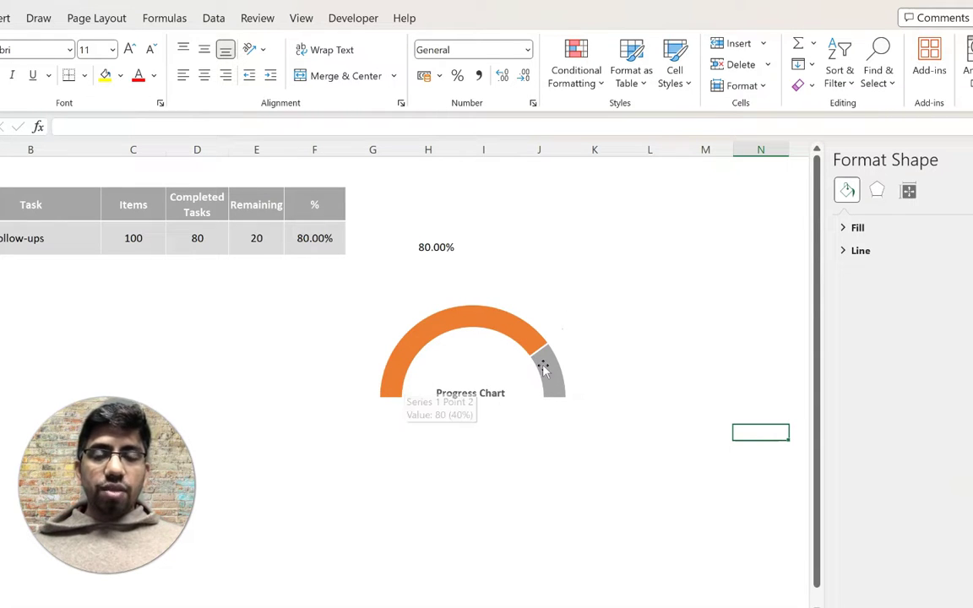
pyautogui.click(421, 337)
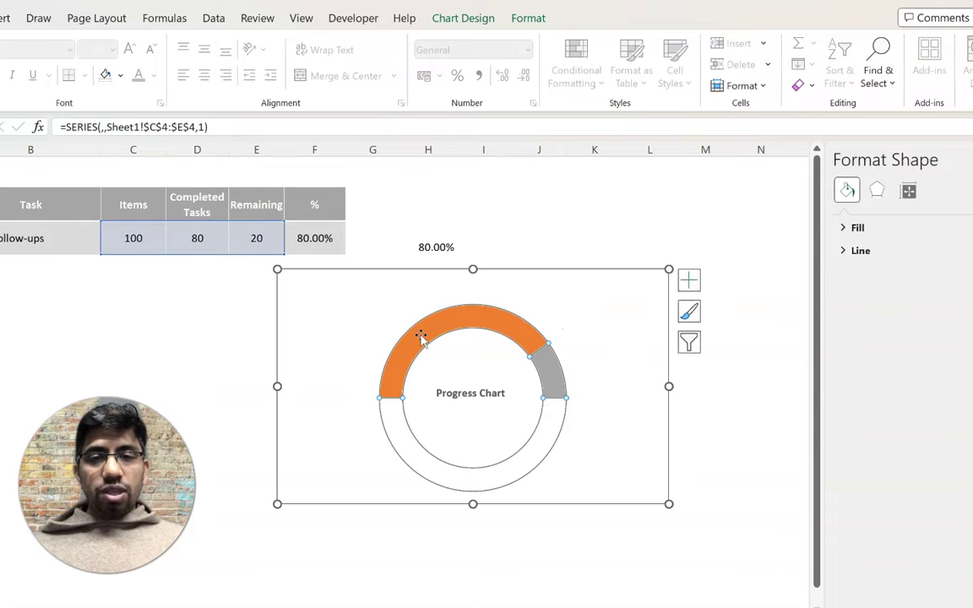
pyautogui.click(422, 336)
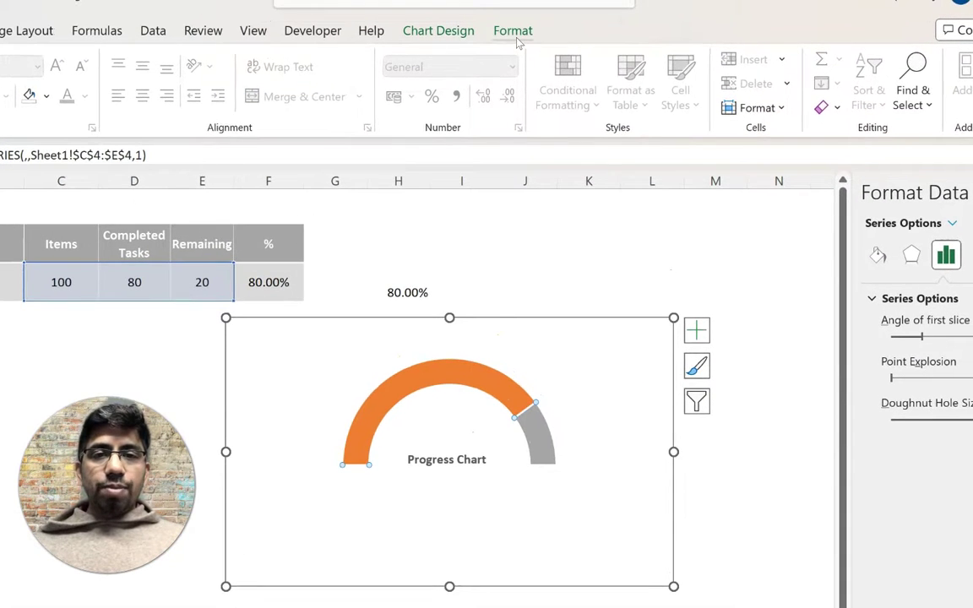
pyautogui.click(513, 31)
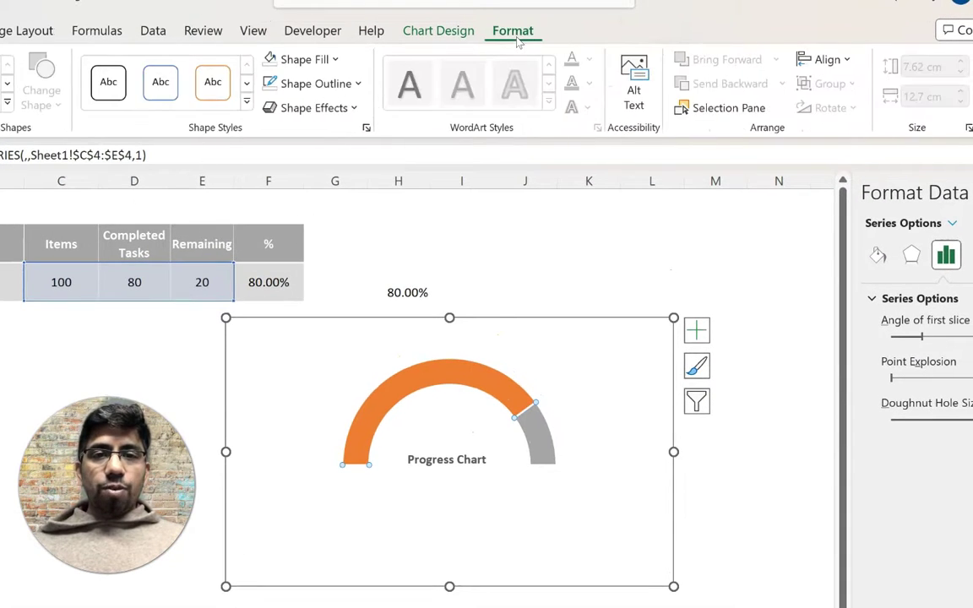
pyautogui.click(335, 60)
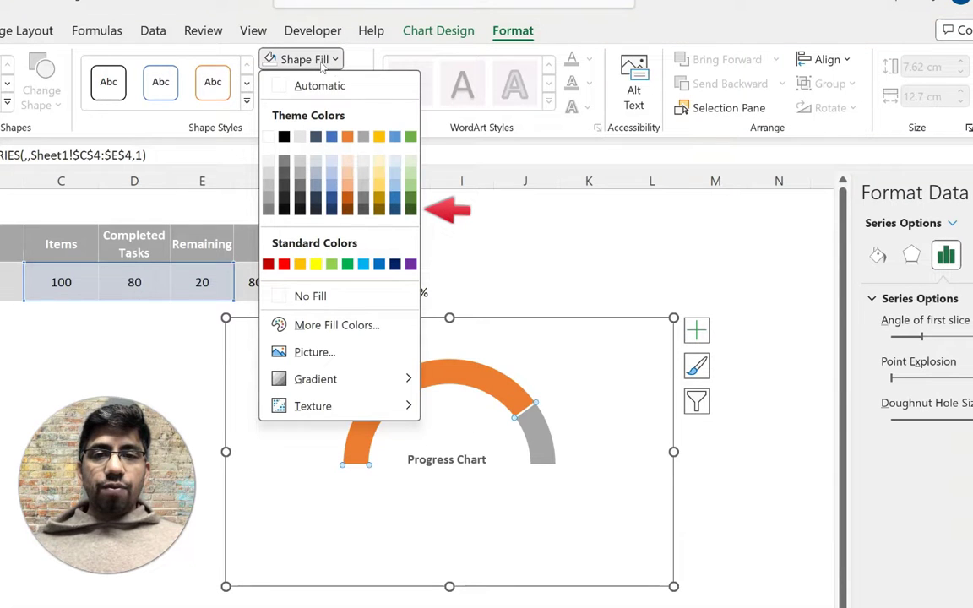
pyautogui.click(411, 209)
# - Fill the Remaining slice with the lightest green theme colour and return the selection to the whole chart
pyautogui.click(541, 435)
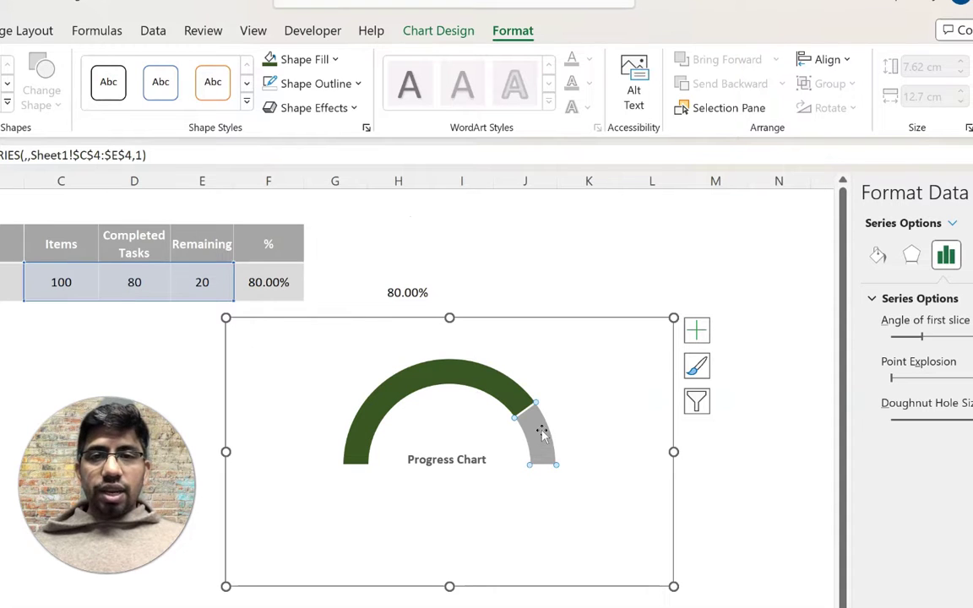
pyautogui.click(321, 59)
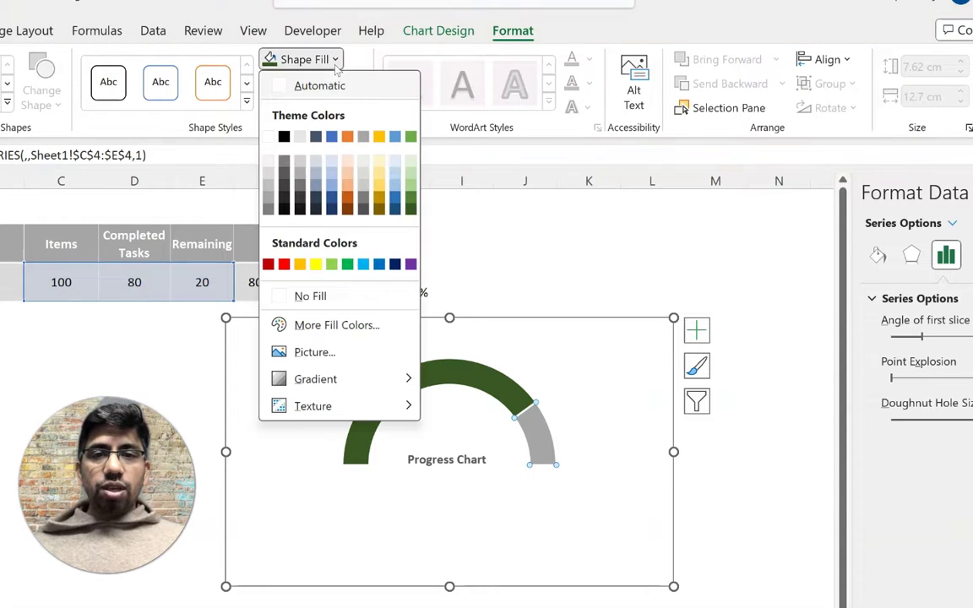
pyautogui.click(412, 165)
pyautogui.click(615, 465)
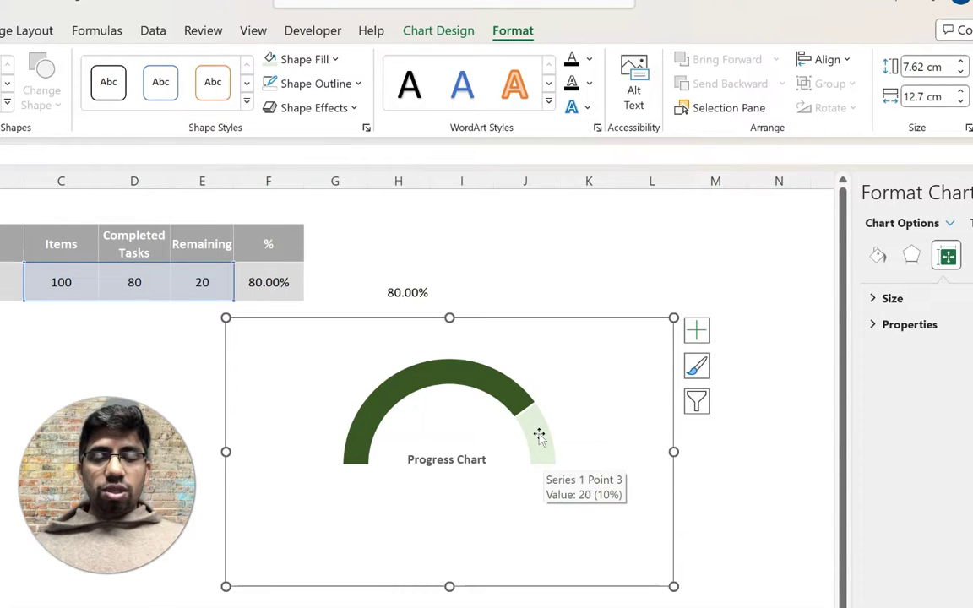
# - Remove the outlines from the Remaining and Completed Tasks slices, and deselect the chart
pyautogui.click(539, 435)
pyautogui.click(539, 435)
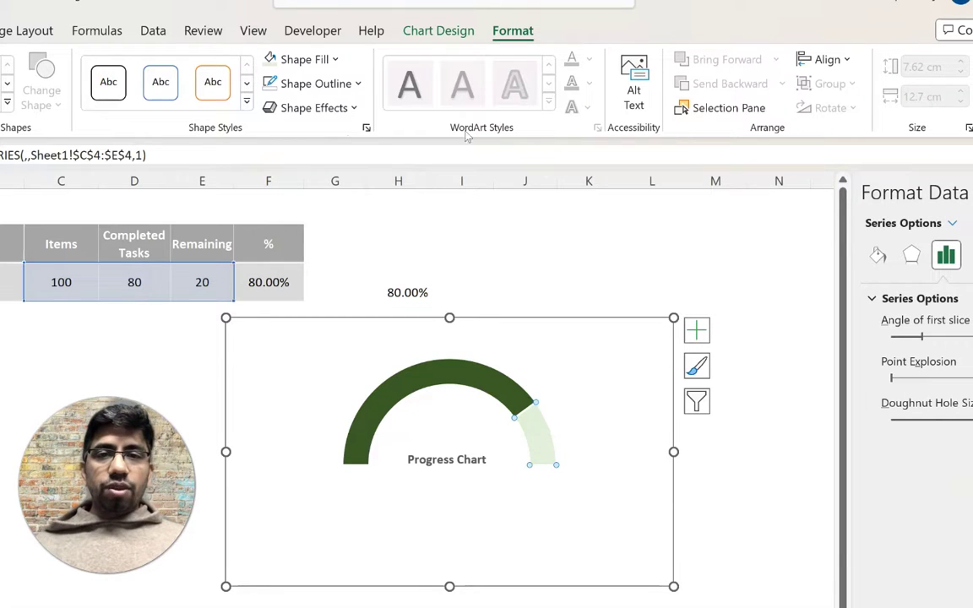
pyautogui.click(332, 87)
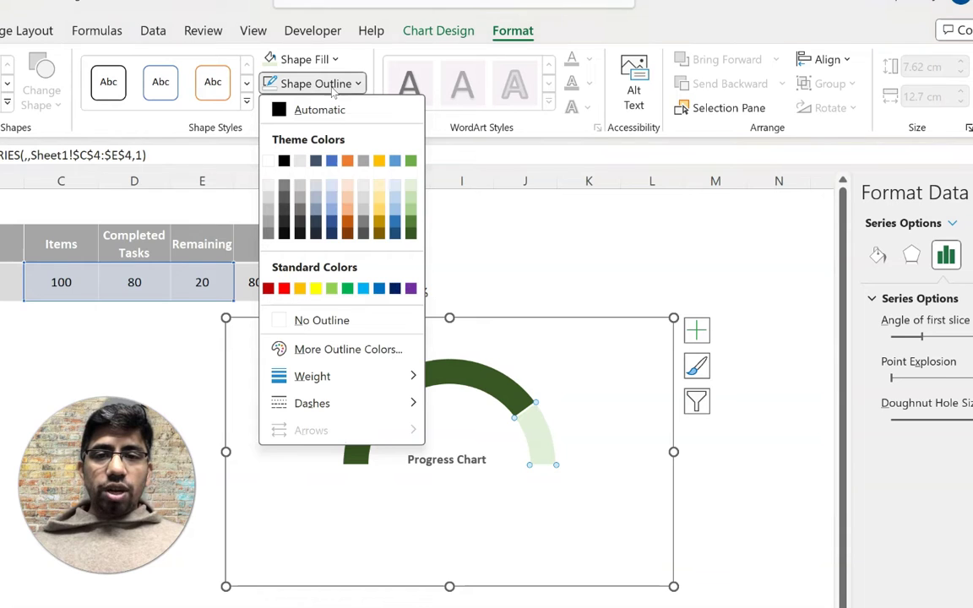
pyautogui.click(330, 319)
pyautogui.click(435, 383)
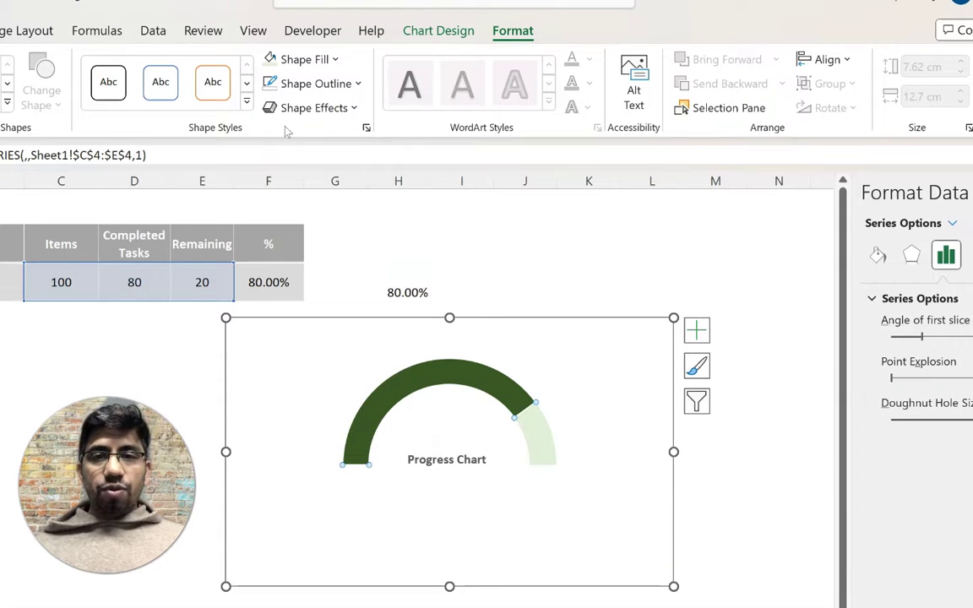
pyautogui.click(313, 87)
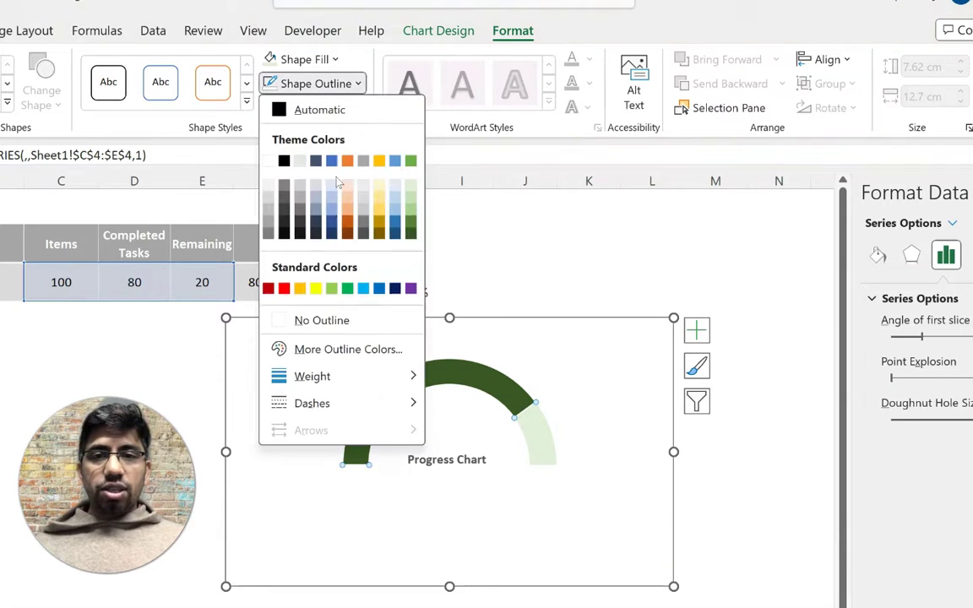
pyautogui.click(323, 320)
pyautogui.click(564, 513)
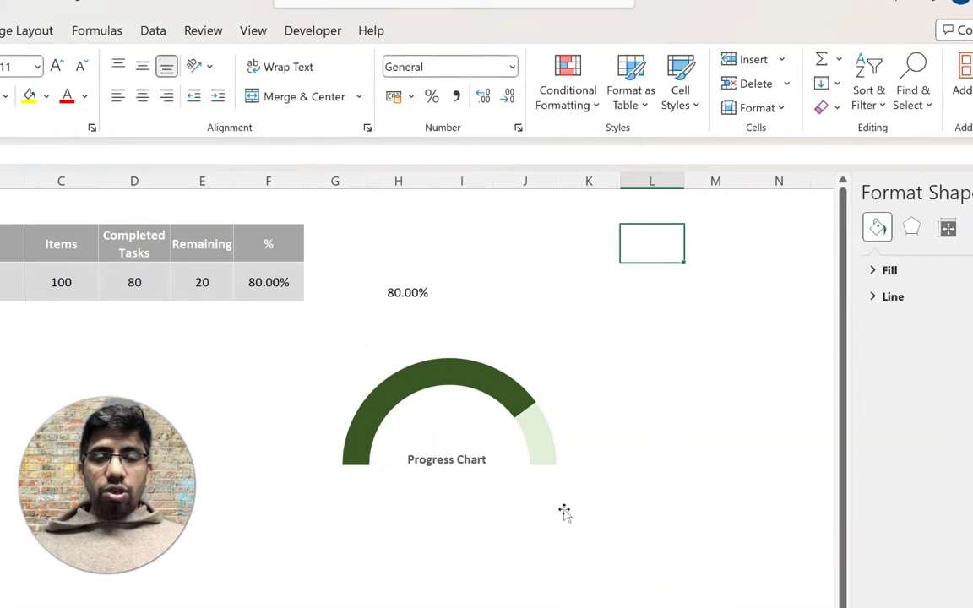
# - Insert a small text box reading "0%" inside the chart, just outside the left end of the half doughnut
pyautogui.moveTo(522, 431)
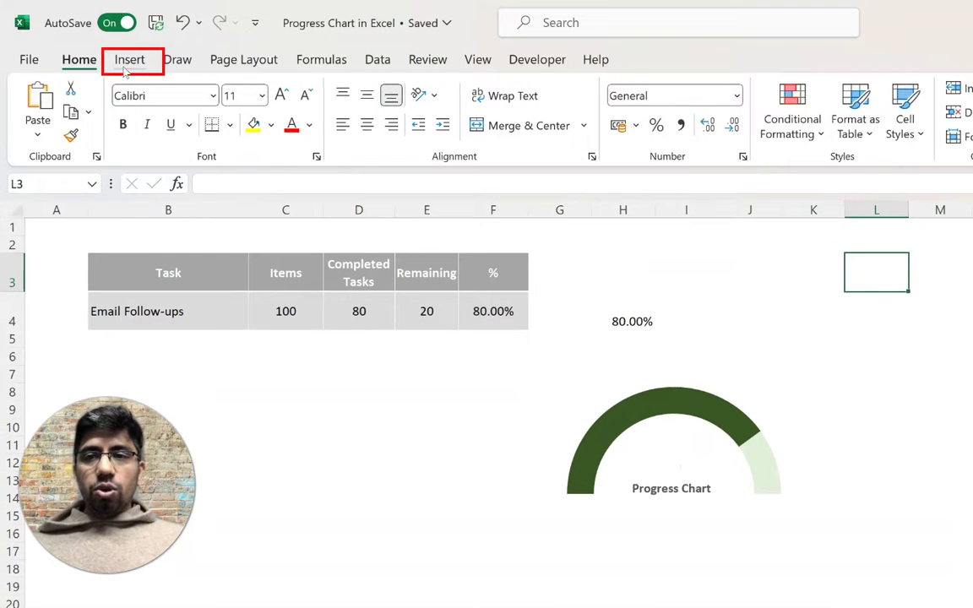
pyautogui.click(126, 60)
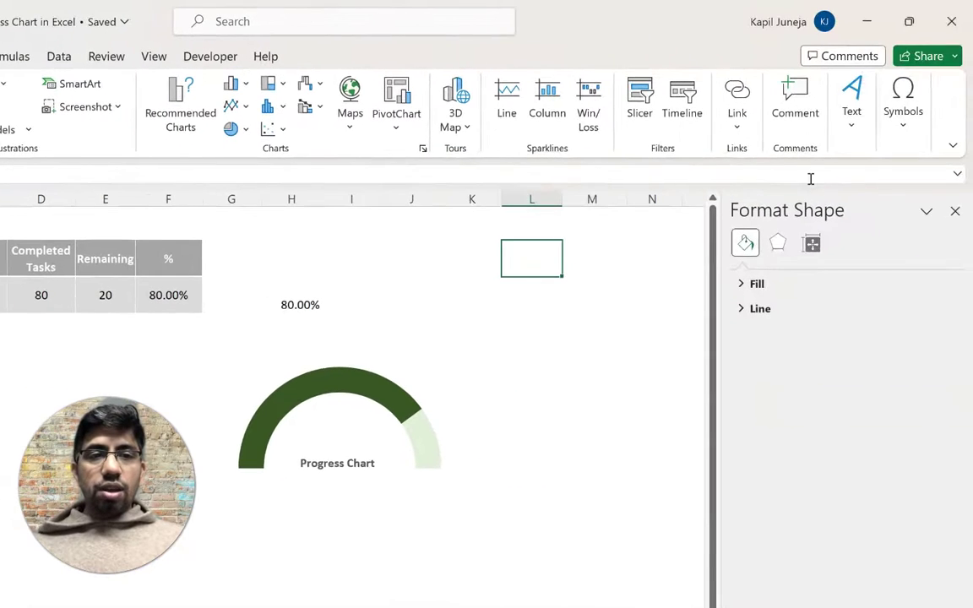
pyautogui.click(852, 125)
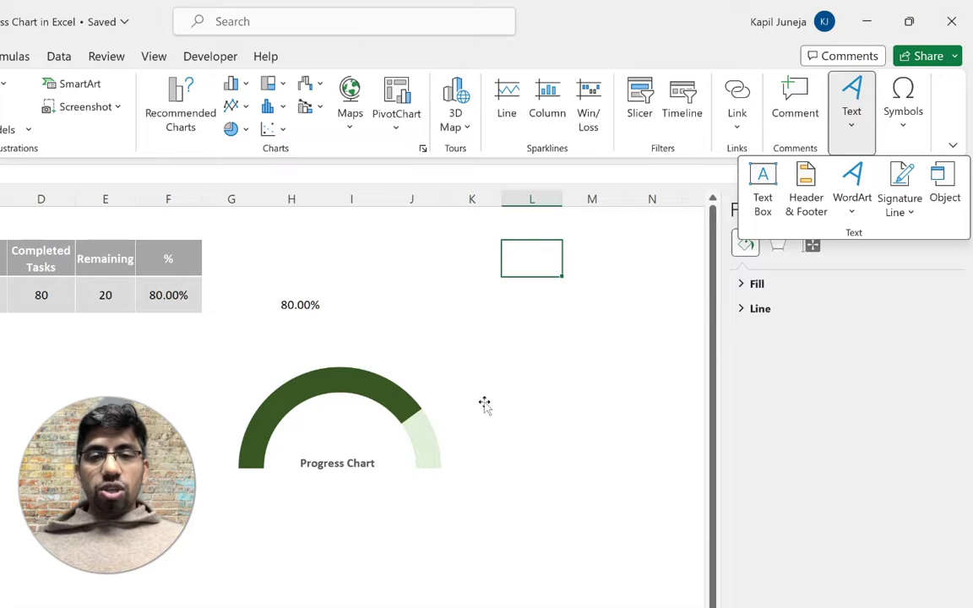
pyautogui.click(5, 390)
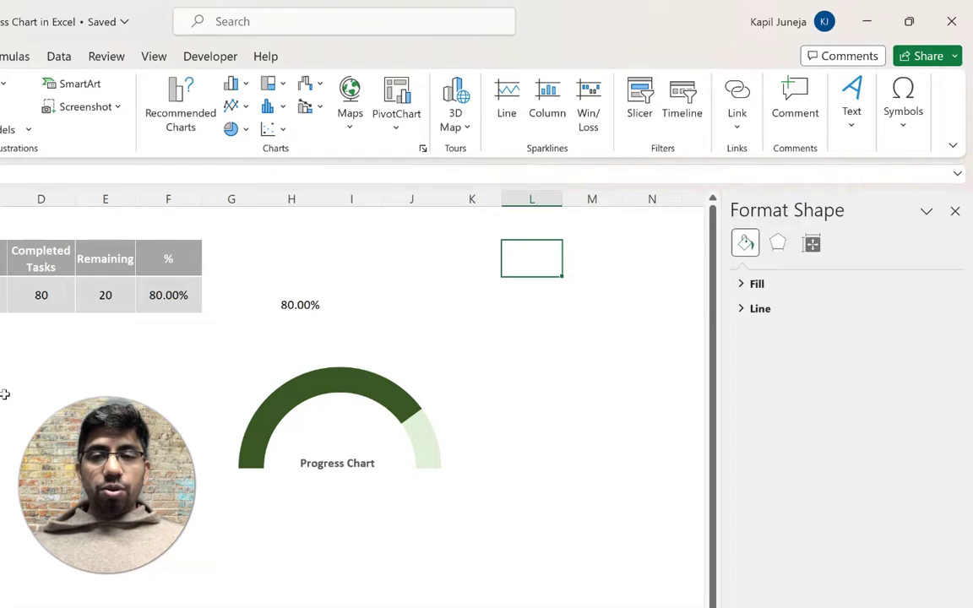
pyautogui.click(251, 378)
pyautogui.click(211, 356)
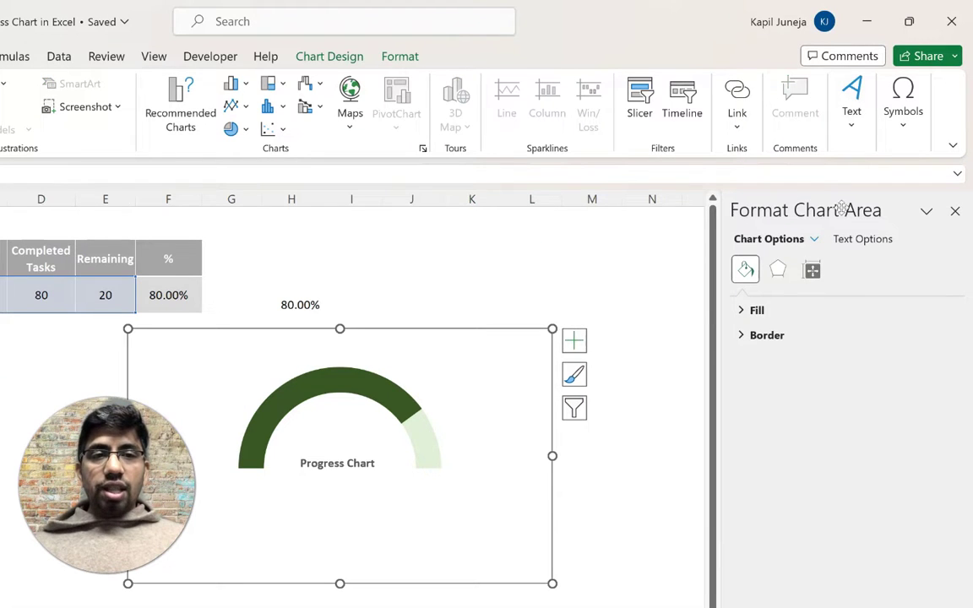
pyautogui.click(854, 118)
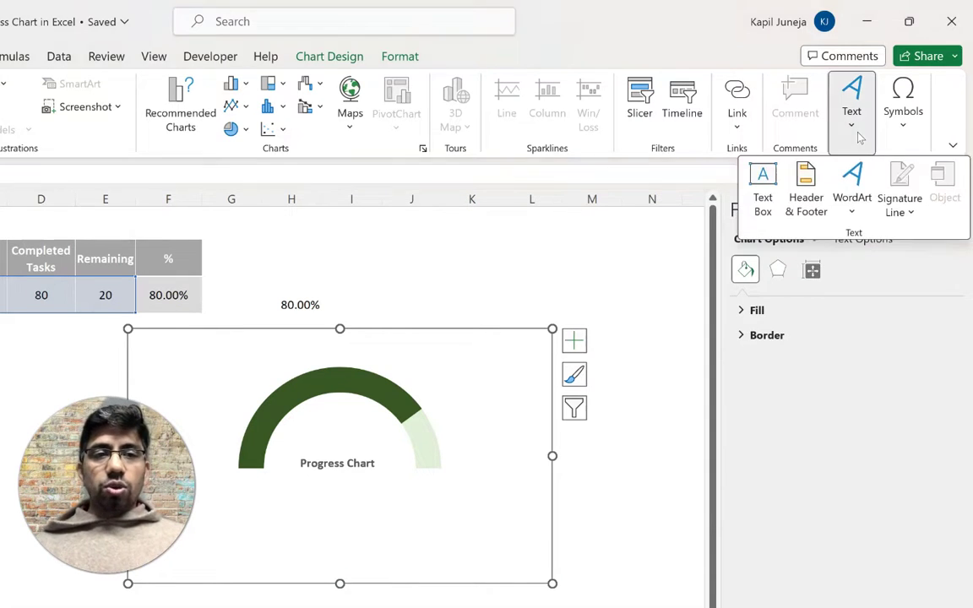
pyautogui.click(762, 189)
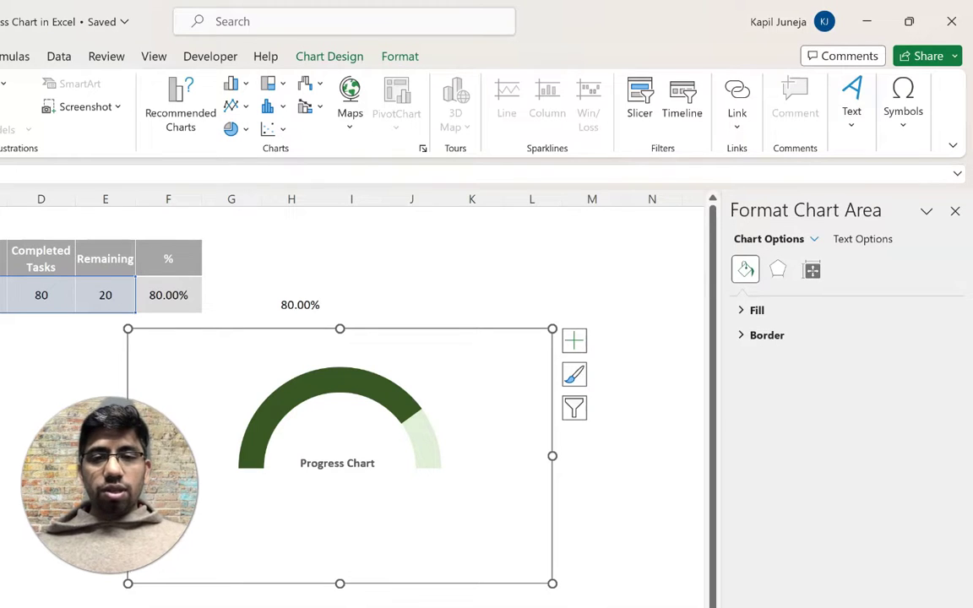
pyautogui.click(204, 450)
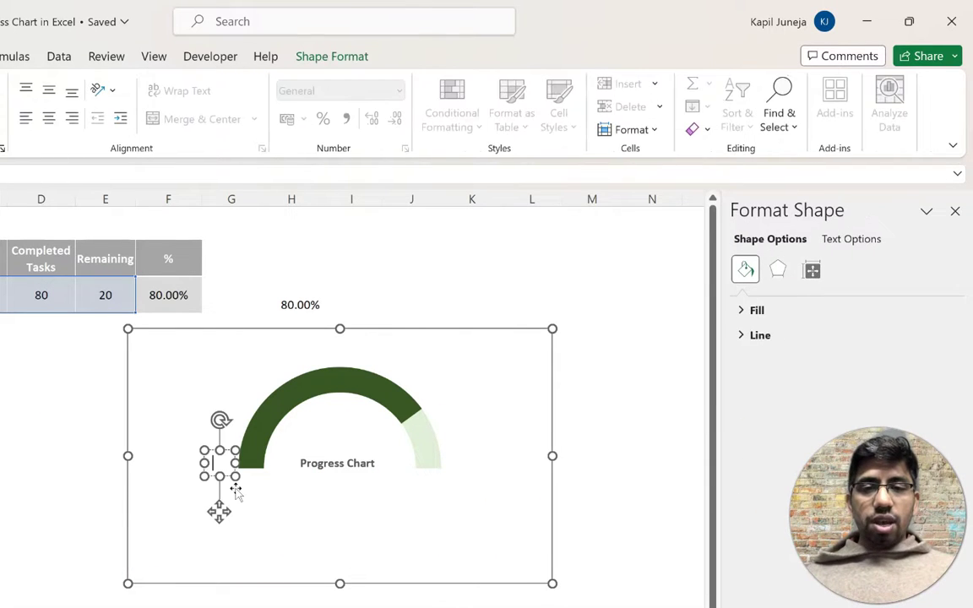
pyautogui.write('0')
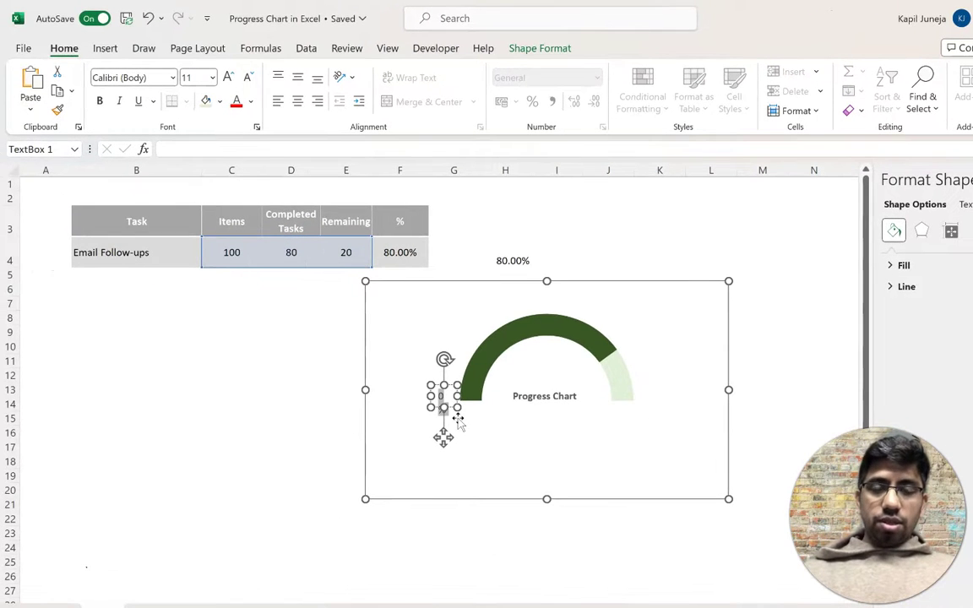
# - Make the "0%" label bold at font size 10 and widen its text box so the text fits on one line
pyautogui.hotkey('ctrl', 'b')
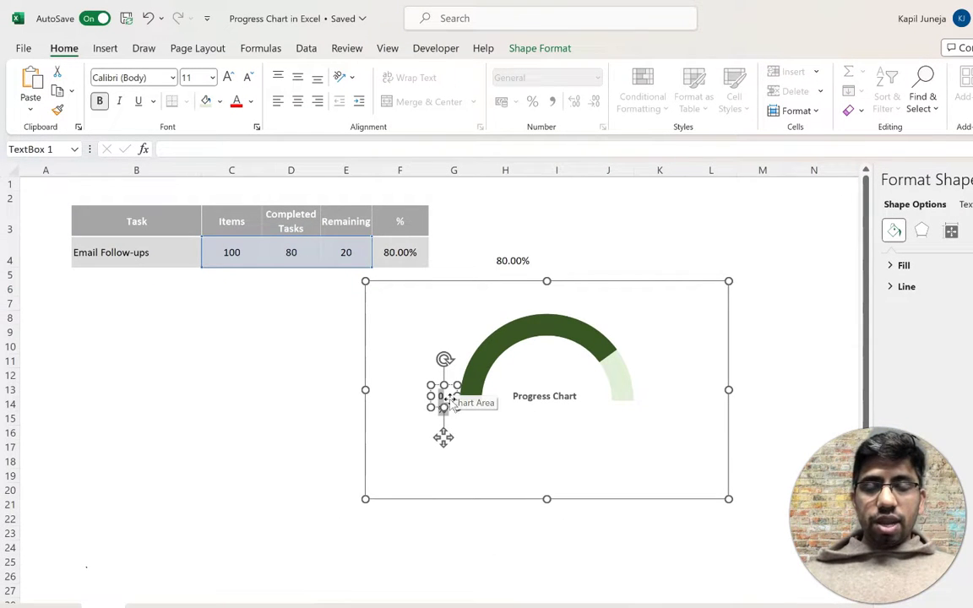
pyautogui.click(248, 77)
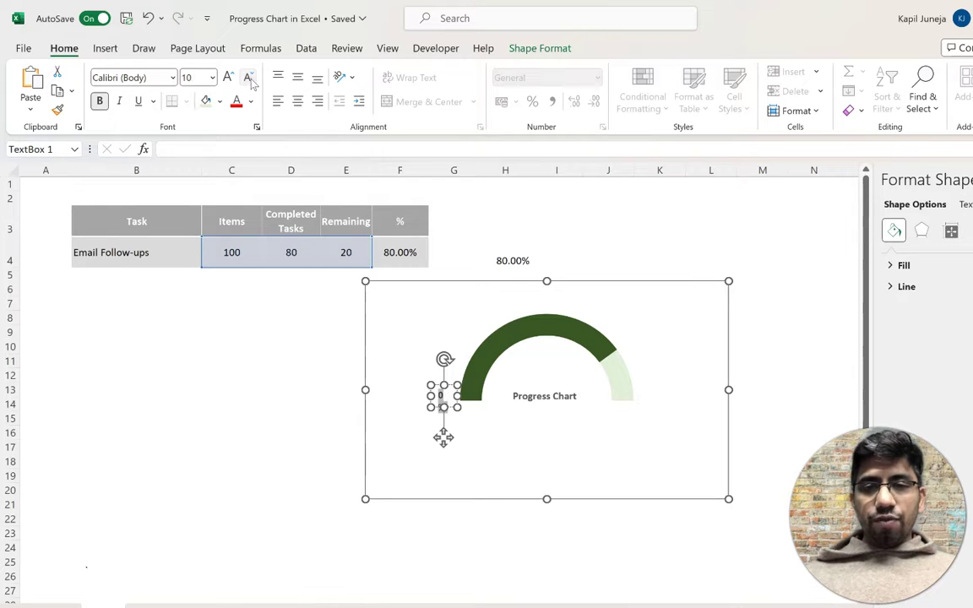
pyautogui.moveTo(431, 396); pyautogui.dragTo(464, 390)
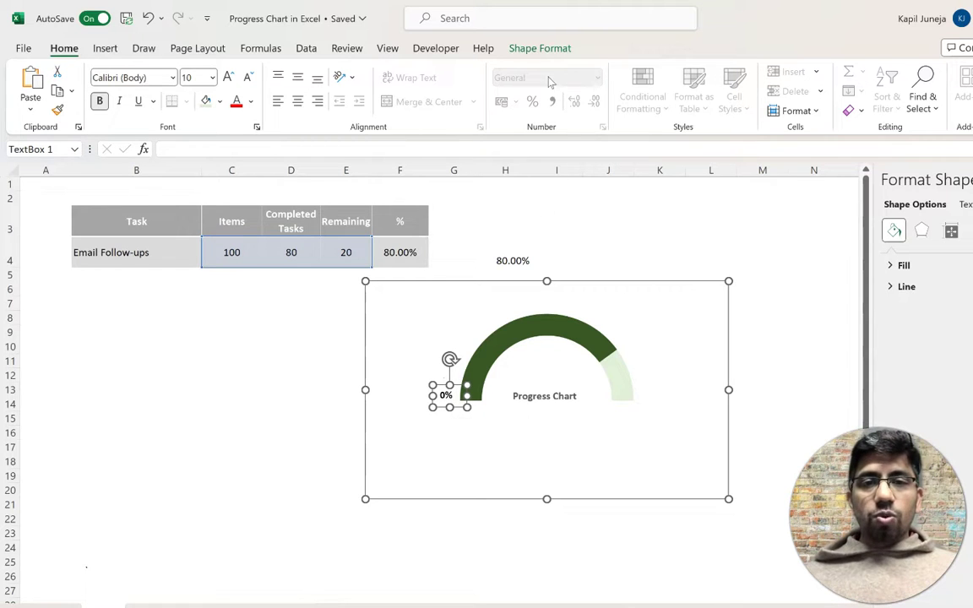
pyautogui.hotkey('alt', 'Tab')
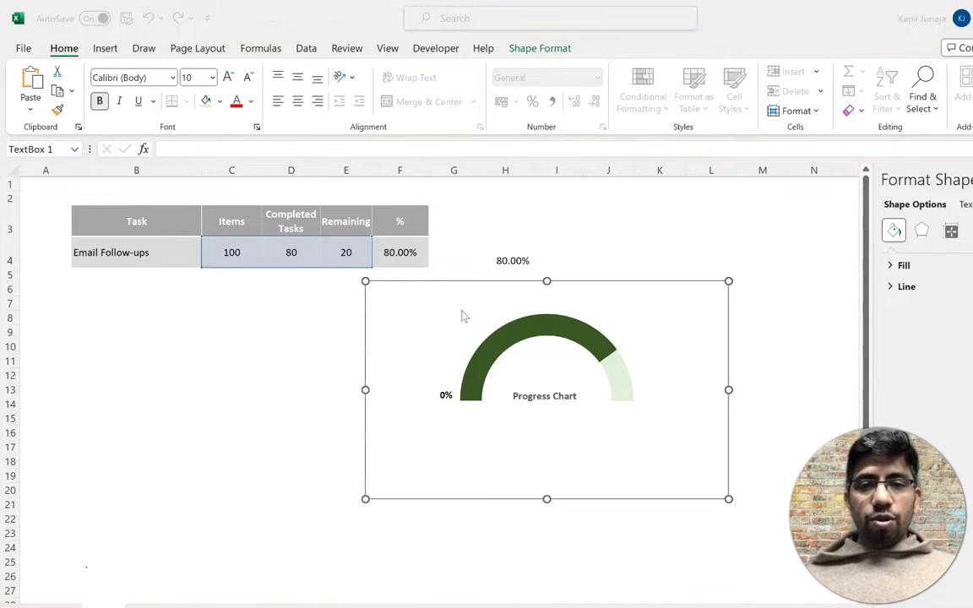
# - Set the "0%" text box to no fill and no outline, and deselect the chart
pyautogui.click(447, 386)
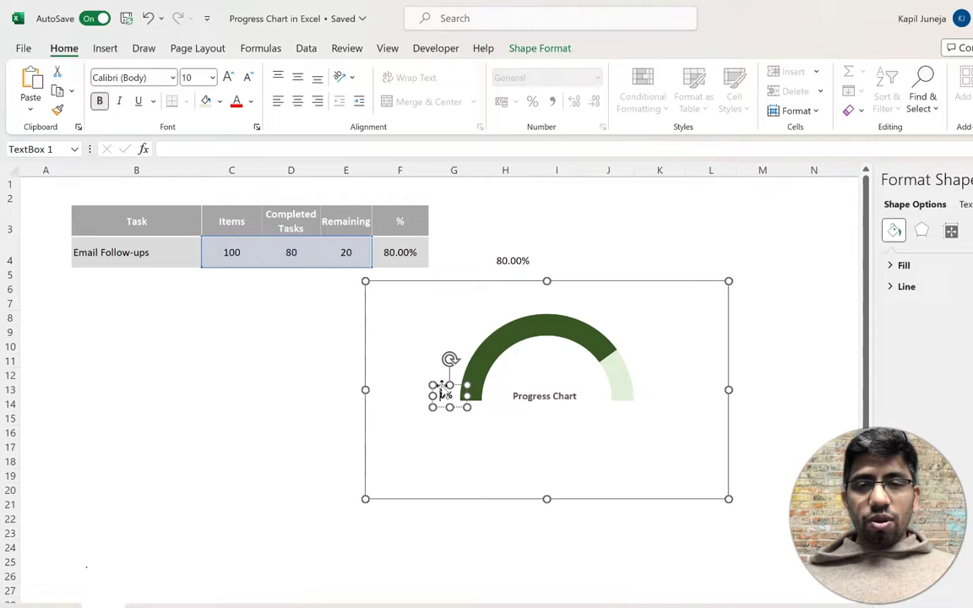
pyautogui.rightClick(441, 386)
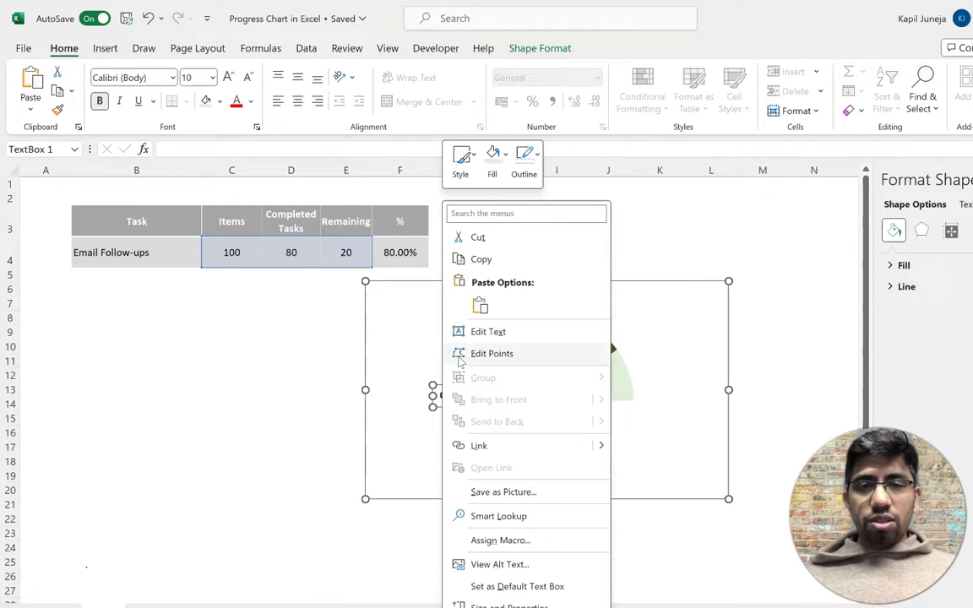
pyautogui.click(504, 154)
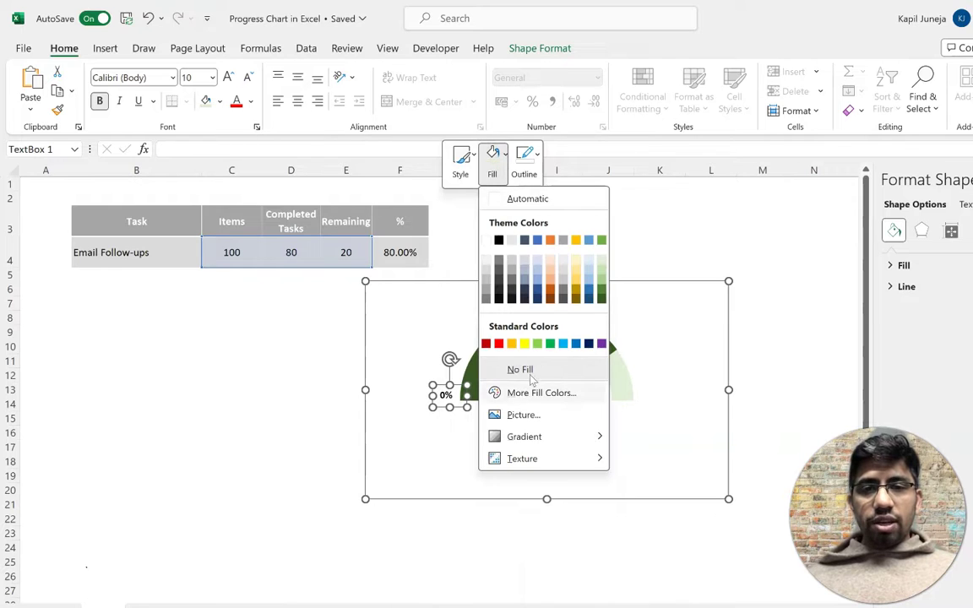
pyautogui.click(517, 369)
pyautogui.click(534, 154)
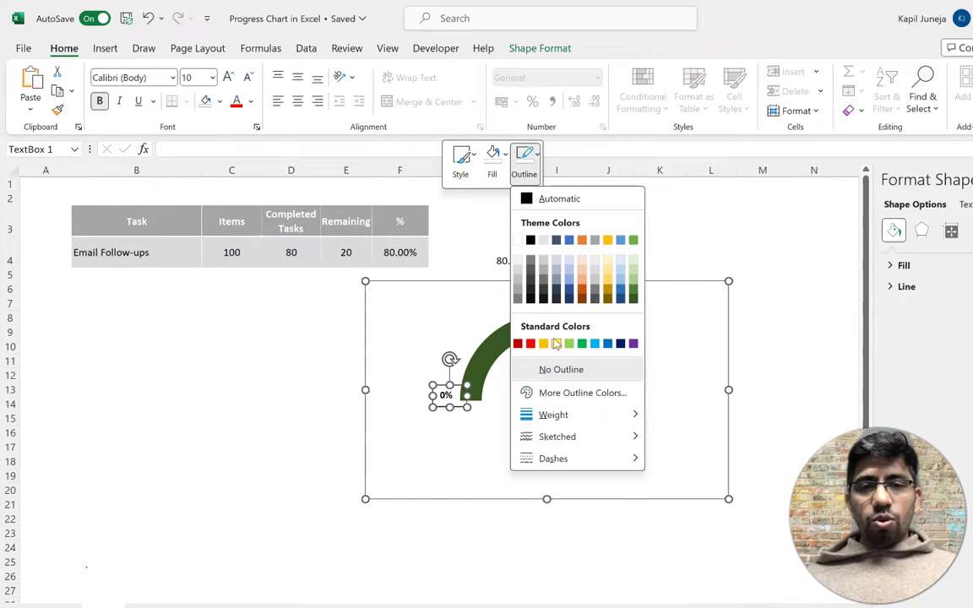
pyautogui.click(559, 370)
pyautogui.click(732, 391)
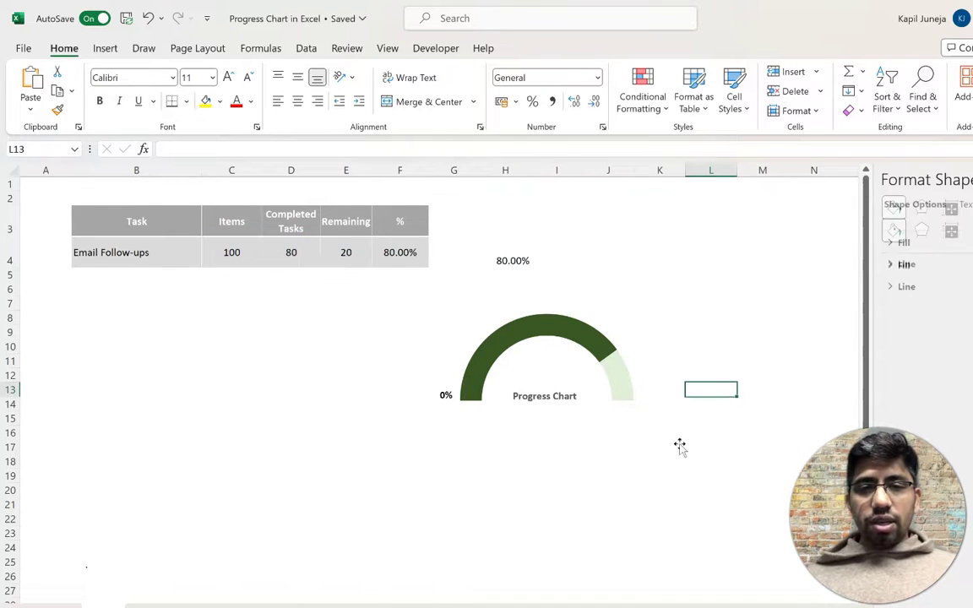
# - Duplicate the "0%" text box within the chart and place the copy beside the right end of the half doughnut
pyautogui.click(450, 389)
pyautogui.click(450, 389)
pyautogui.press('Escape')
pyautogui.click(447, 396)
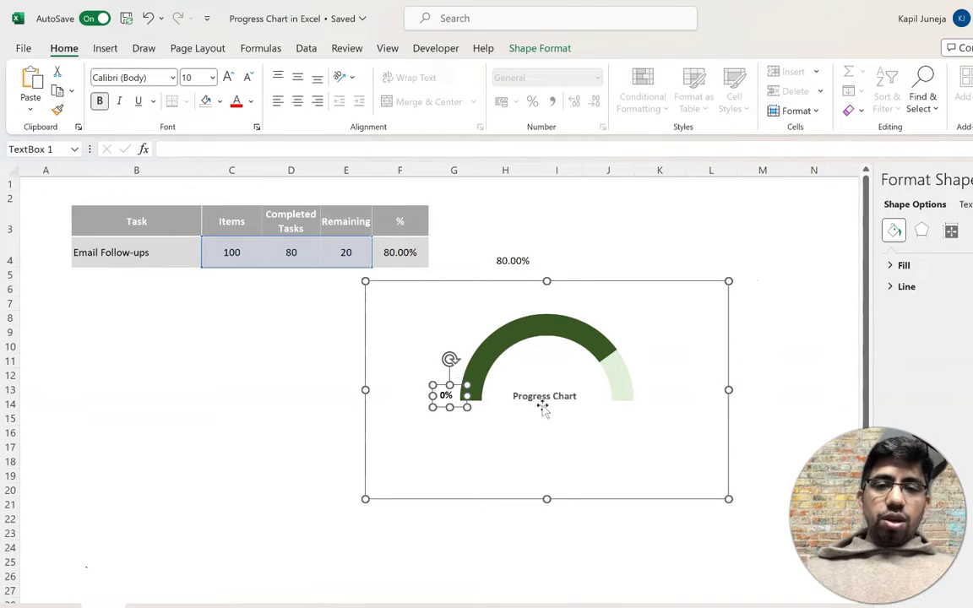
pyautogui.hotkey('ctrl', 'v')
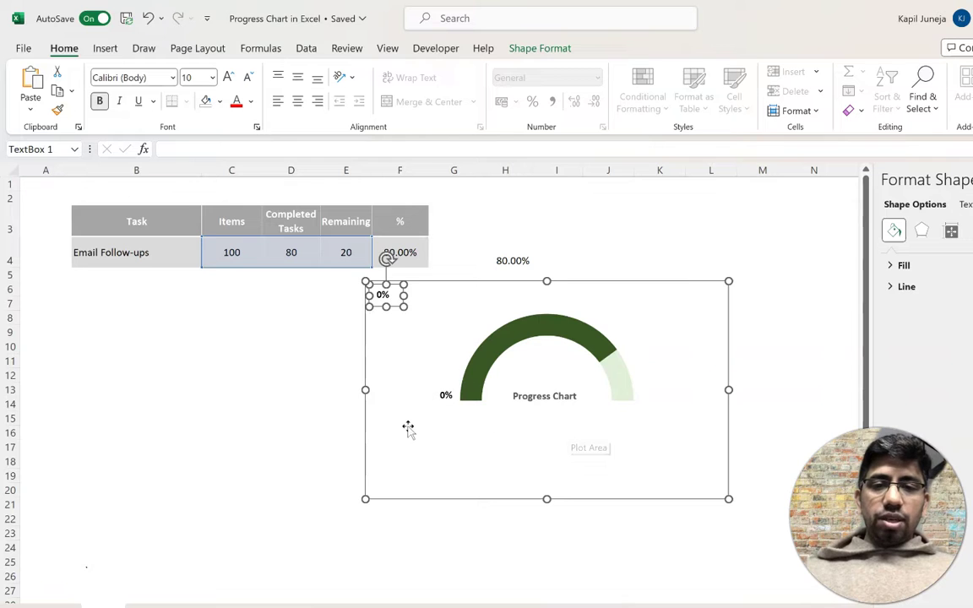
pyautogui.moveTo(398, 307); pyautogui.dragTo(660, 408)
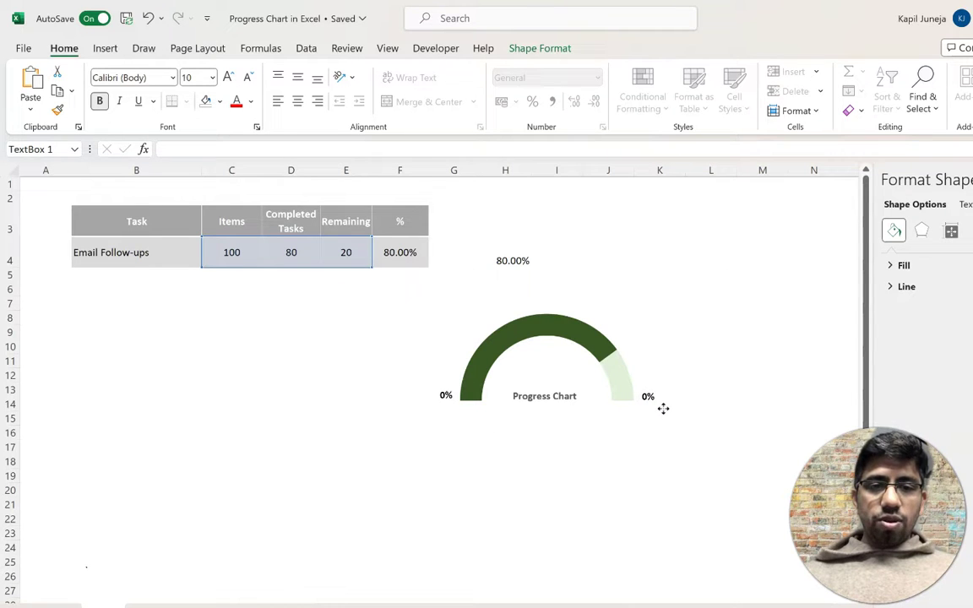
# - Change the copied label to "100%", widen its text box to fit, and select the chart area
pyautogui.click(650, 408)
pyautogui.click(646, 397)
pyautogui.write('10')
pyautogui.moveTo(669, 409); pyautogui.dragTo(678, 410)
pyautogui.click(696, 351)
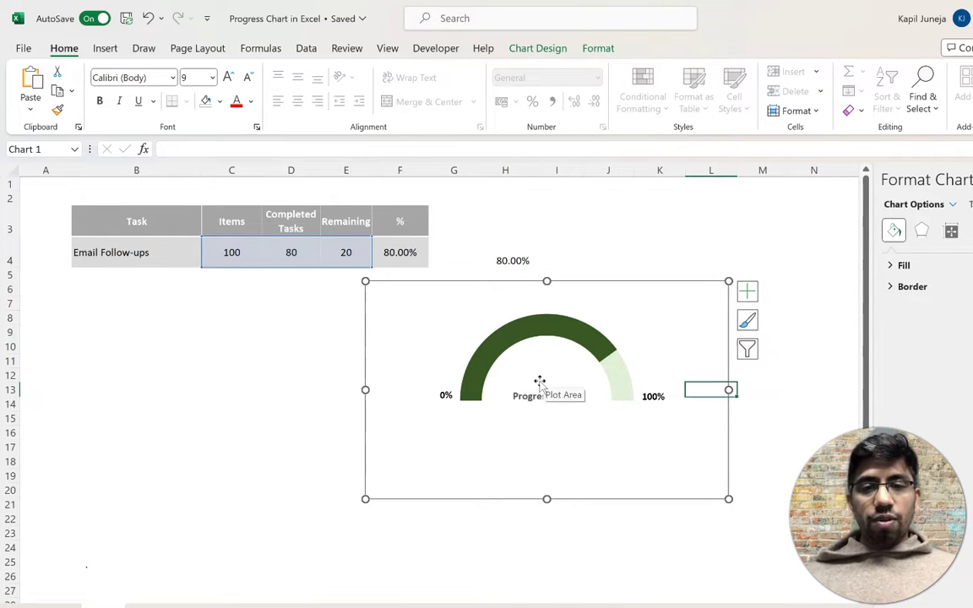
# - Duplicate the "100%" text box within the chart and place the copy inside the half doughnut, just above the "Progress Chart" title
pyautogui.click(657, 394)
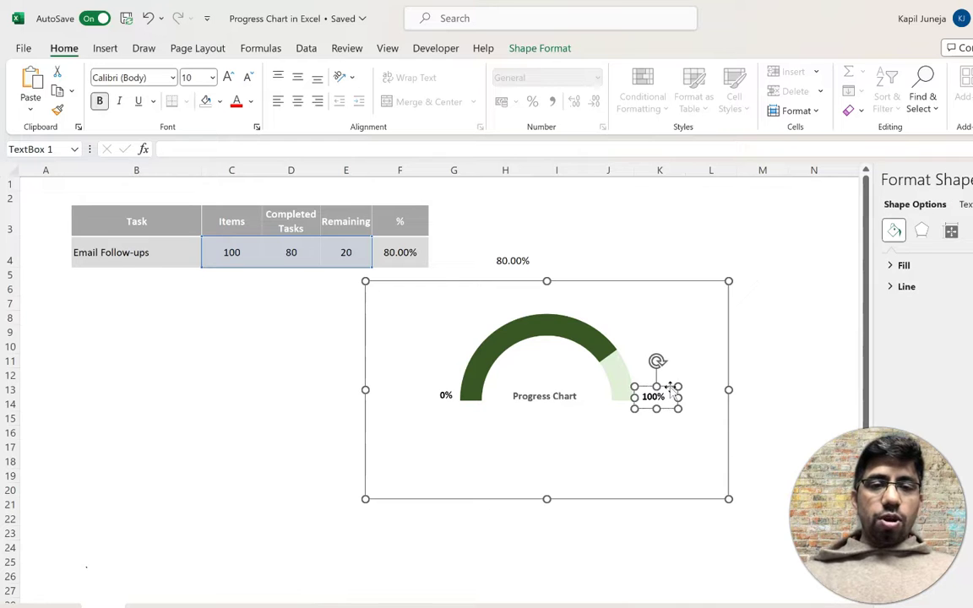
pyautogui.hotkey('ctrl', 'c')
pyautogui.click(663, 306)
pyautogui.hotkey('ctrl', 'v')
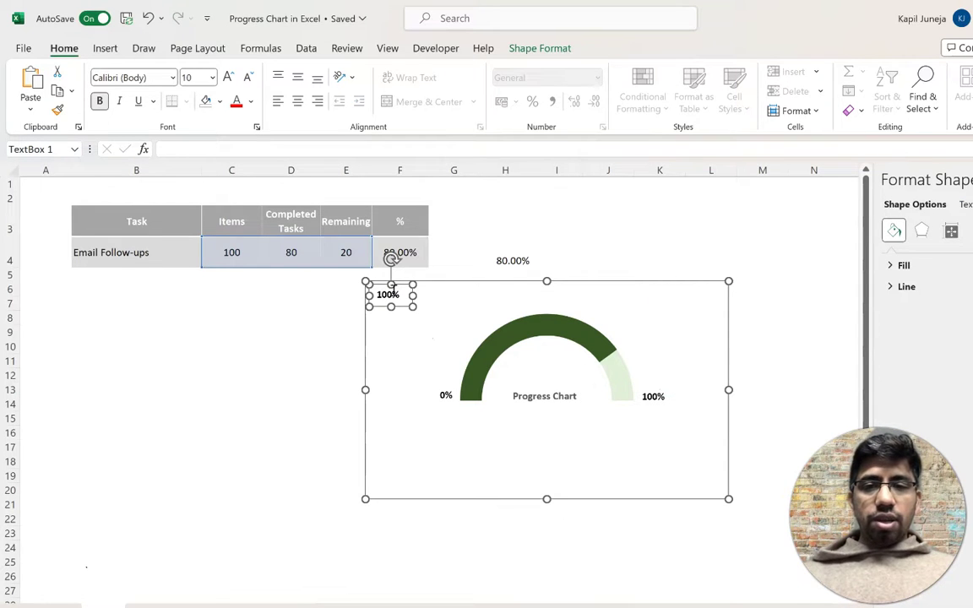
pyautogui.moveTo(400, 287); pyautogui.dragTo(556, 366)
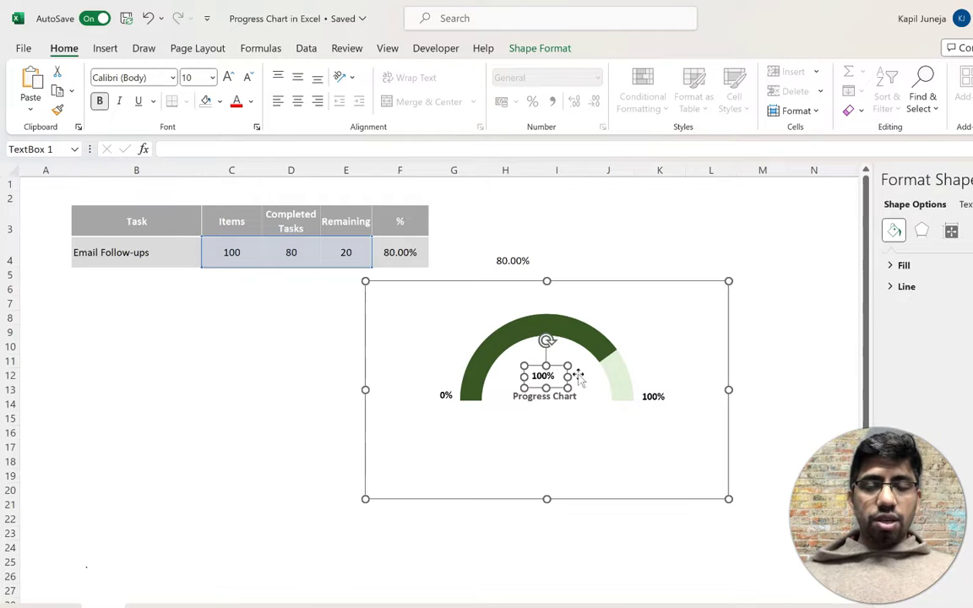
# - Enlarge the central "100%" label to font size 16 and widen its text box so the text fits on one line
pyautogui.click(228, 77)
pyautogui.click(228, 77)
pyautogui.click(228, 77)
pyautogui.click(228, 77)
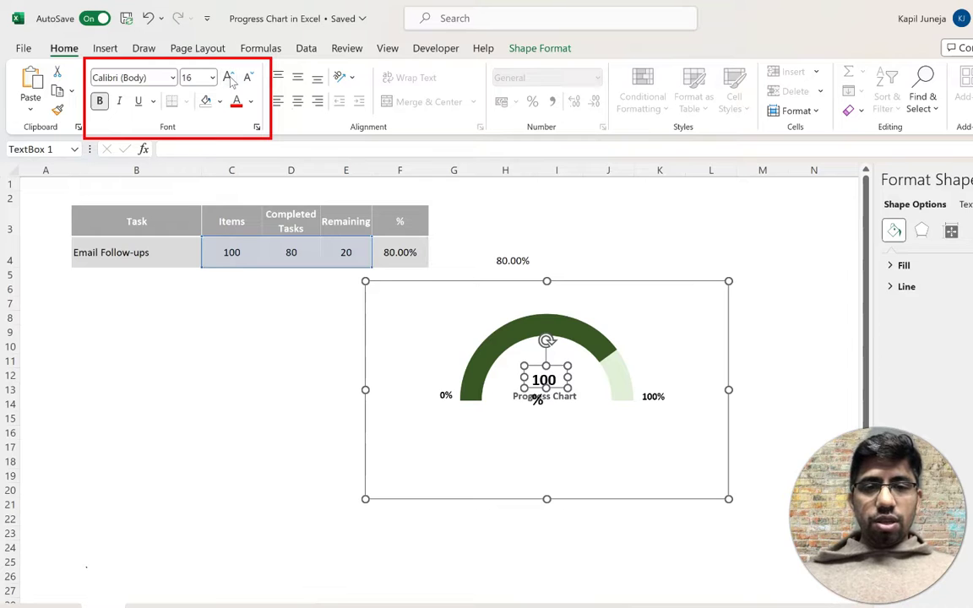
pyautogui.moveTo(567, 380); pyautogui.dragTo(571, 380)
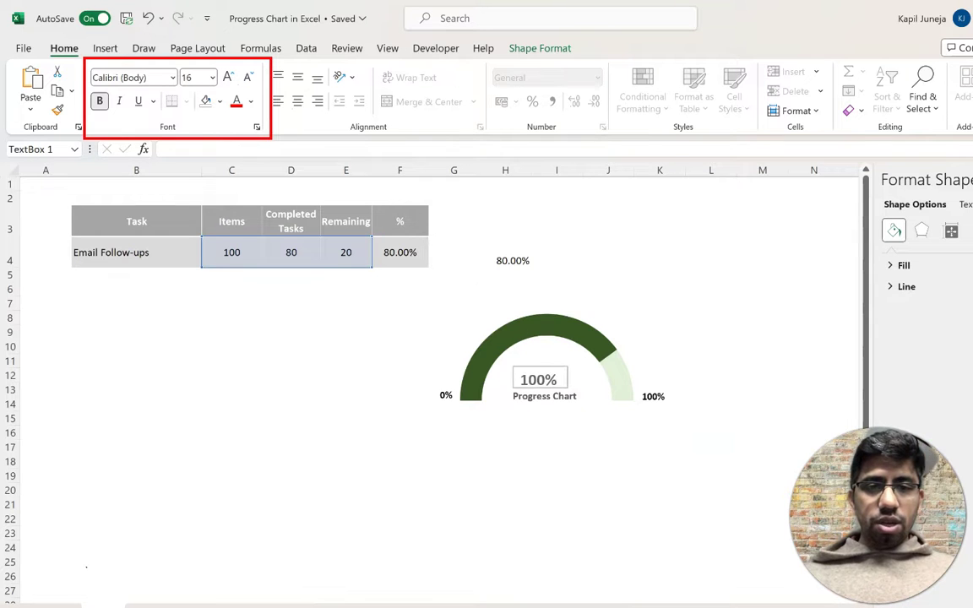
pyautogui.press('Escape')
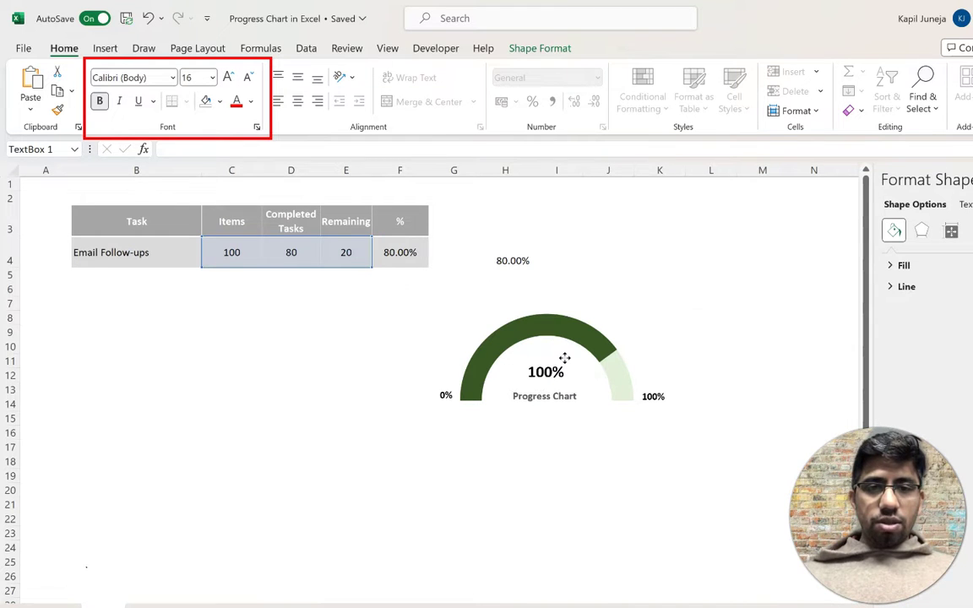
# - Link the central text box to the task's percentage cell with the formula =Sheet1!$F$4
pyautogui.click(564, 360)
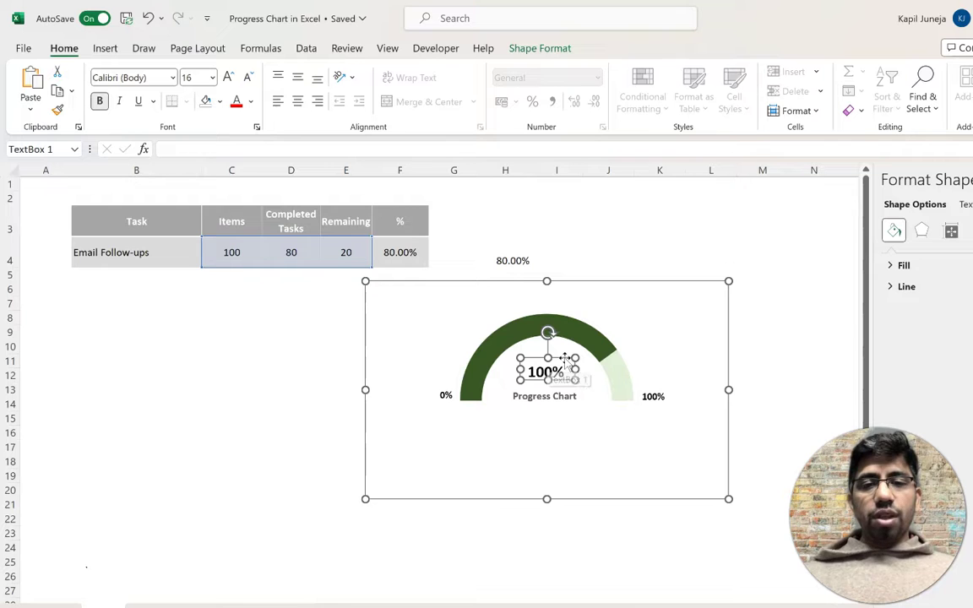
pyautogui.click(196, 152)
pyautogui.write('=')
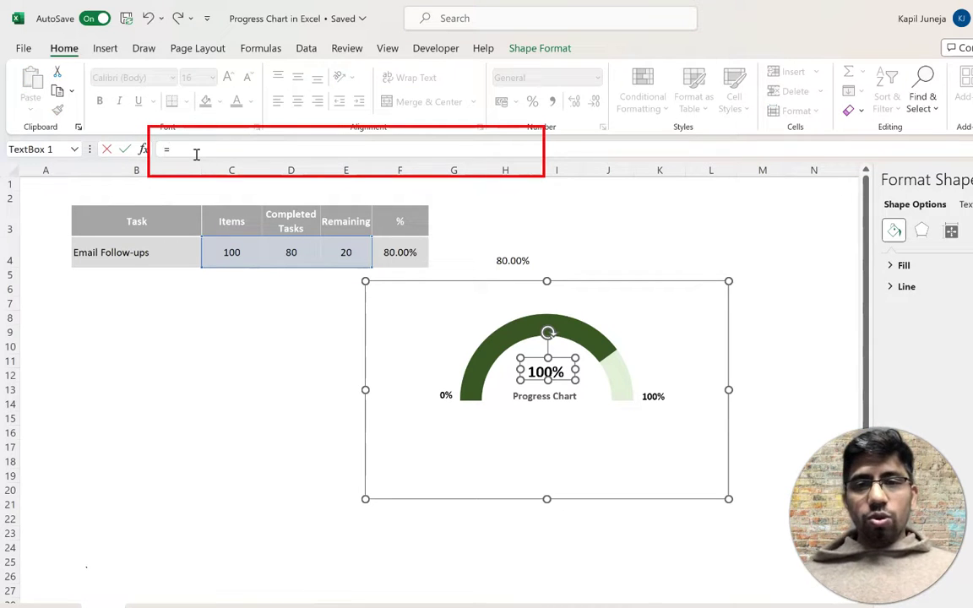
pyautogui.click(399, 252)
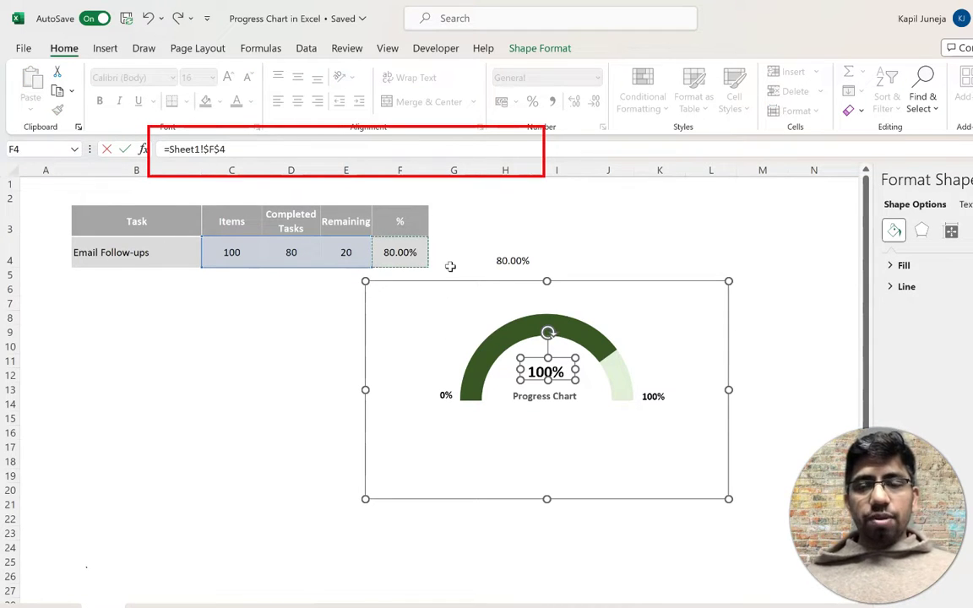
pyautogui.press('Return')
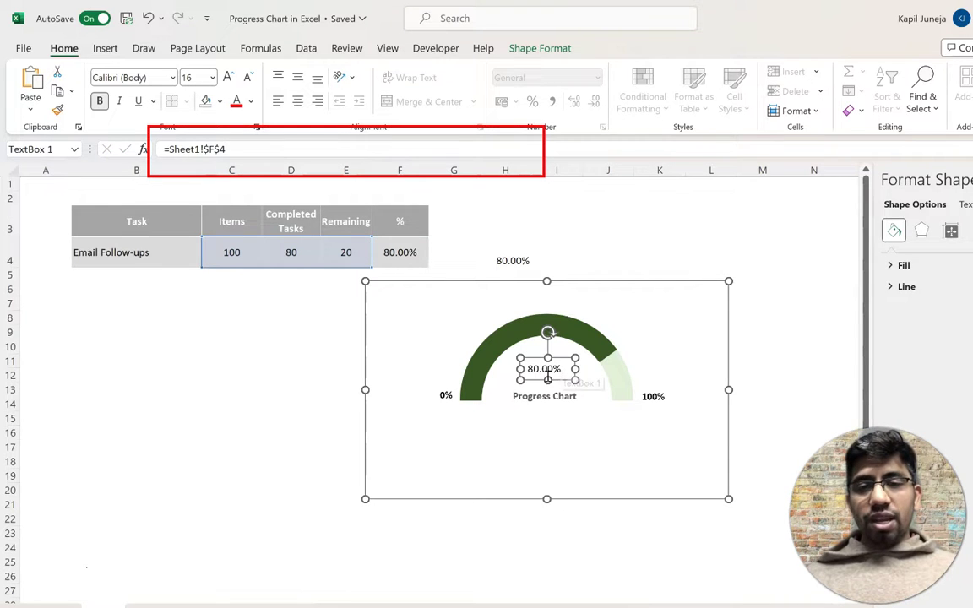
# - Format the linked percentage label as bold, centred and font size 14, and widen its text box to fit on one line
pyautogui.click(99, 101)
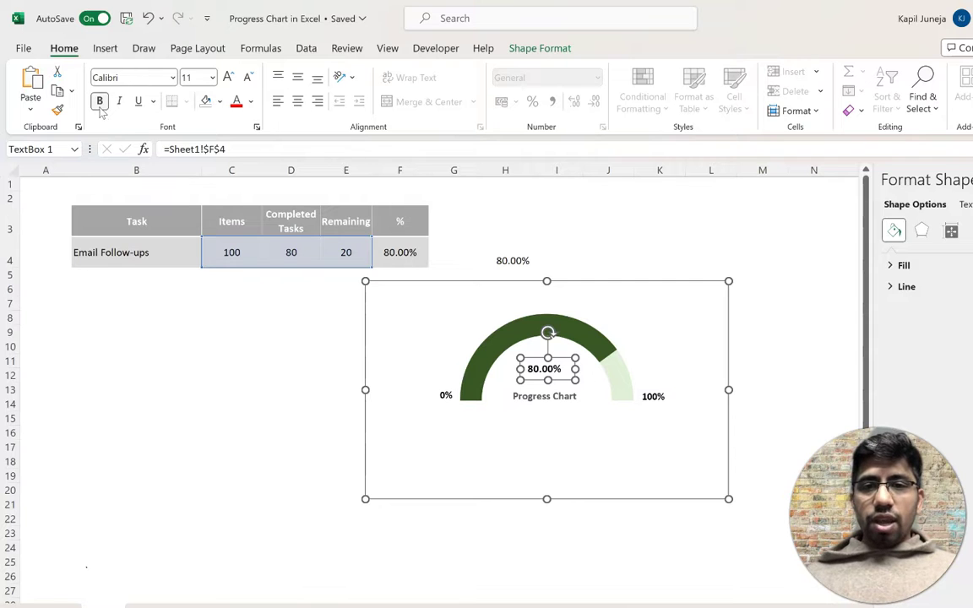
pyautogui.hotkey('ctrl', 'e')
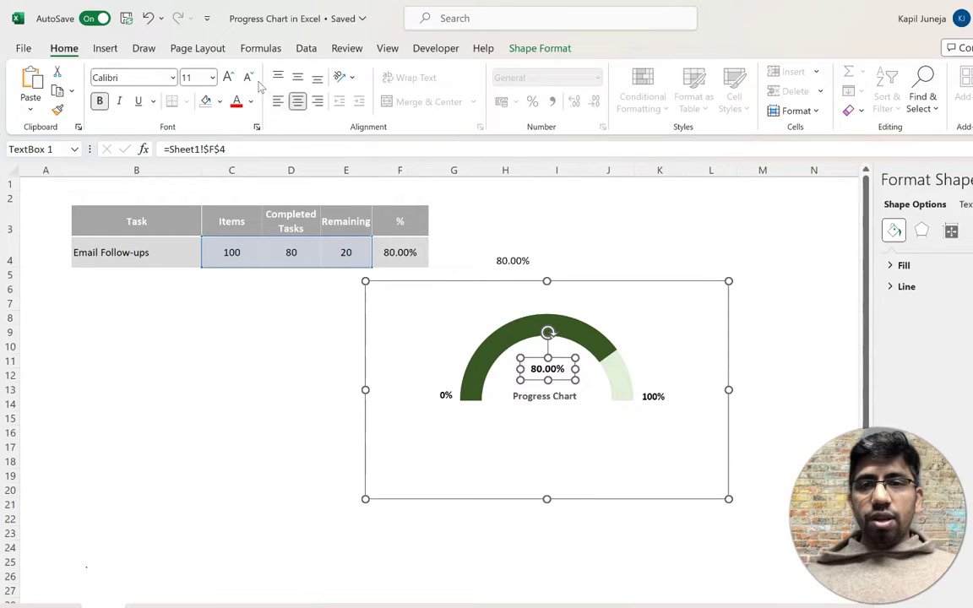
pyautogui.click(228, 77)
pyautogui.click(228, 77)
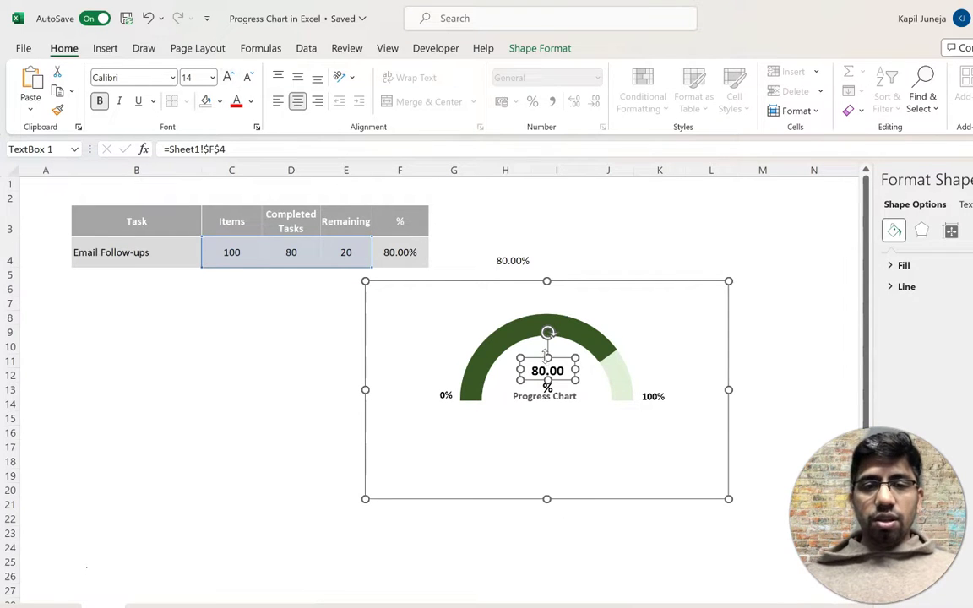
pyautogui.moveTo(580, 371); pyautogui.dragTo(589, 372)
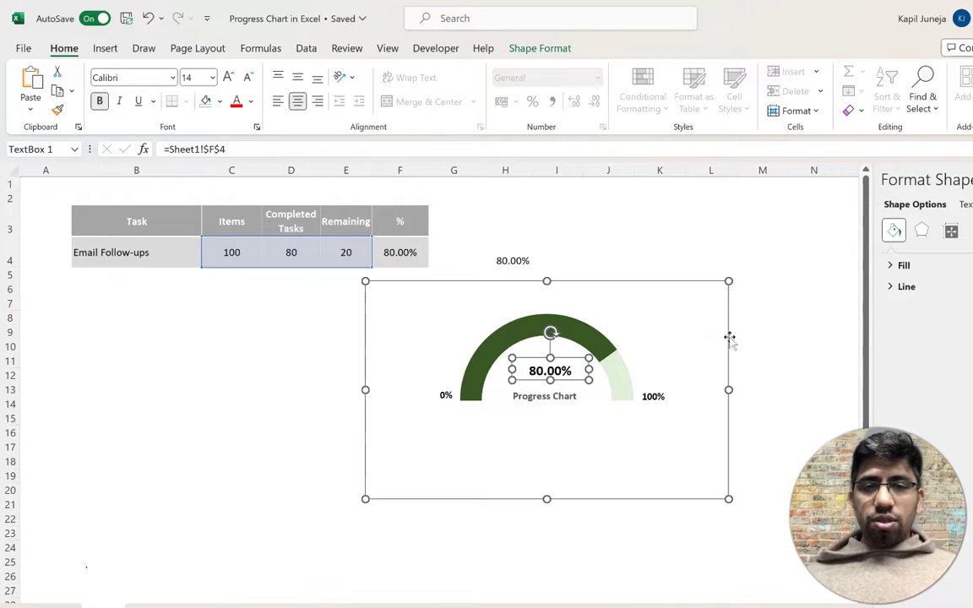
pyautogui.click(799, 333)
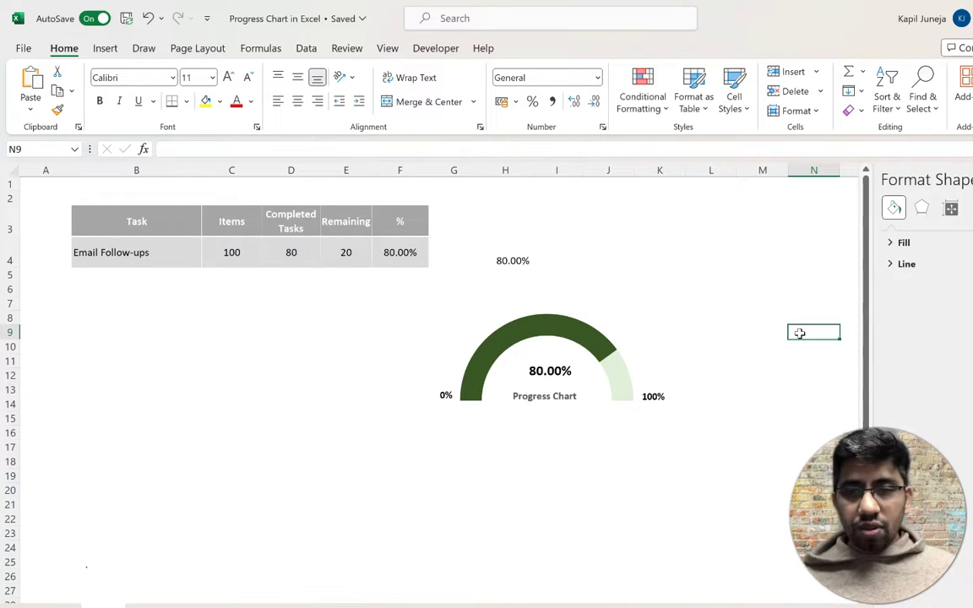